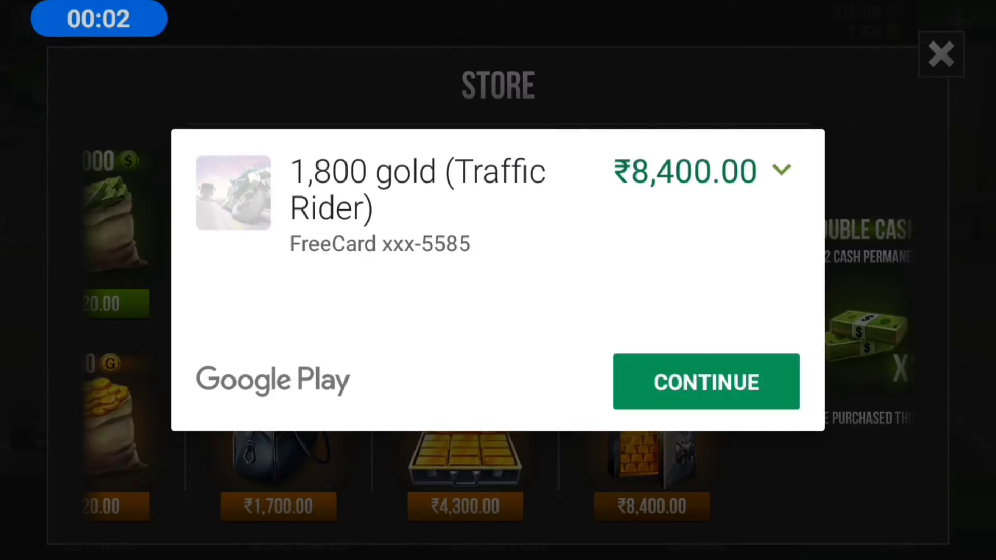
- Approve the 1,800 gold purchase and buy the ₹200 top-up pack
left_click(756, 382)
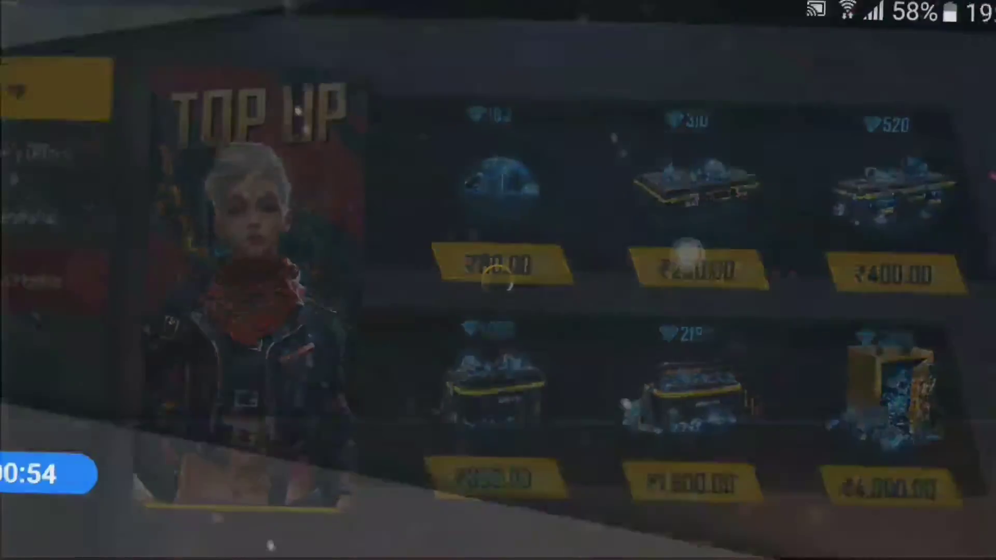
left_click(497, 277)
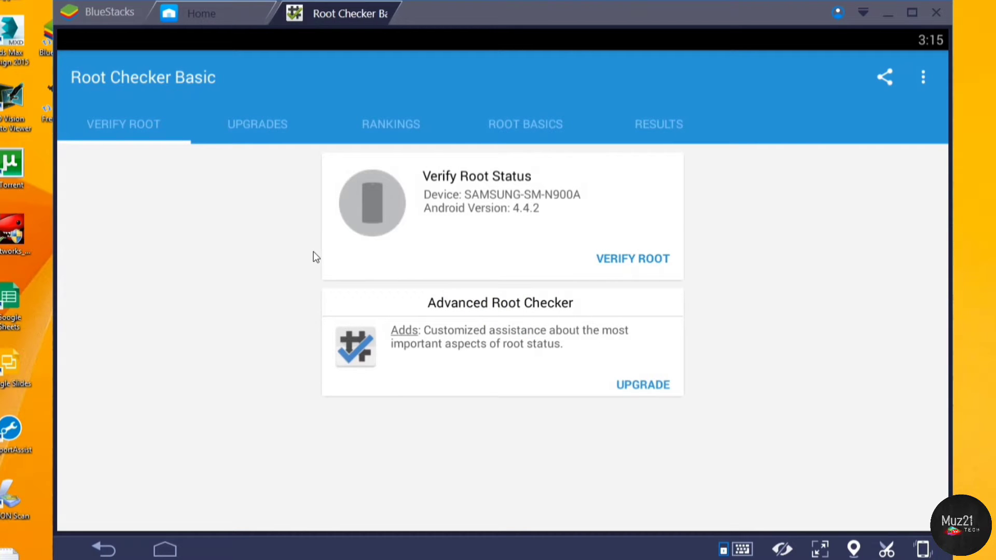
- Verify root status in Root Checker Basic, then close it back to My Apps
left_click(600, 259)
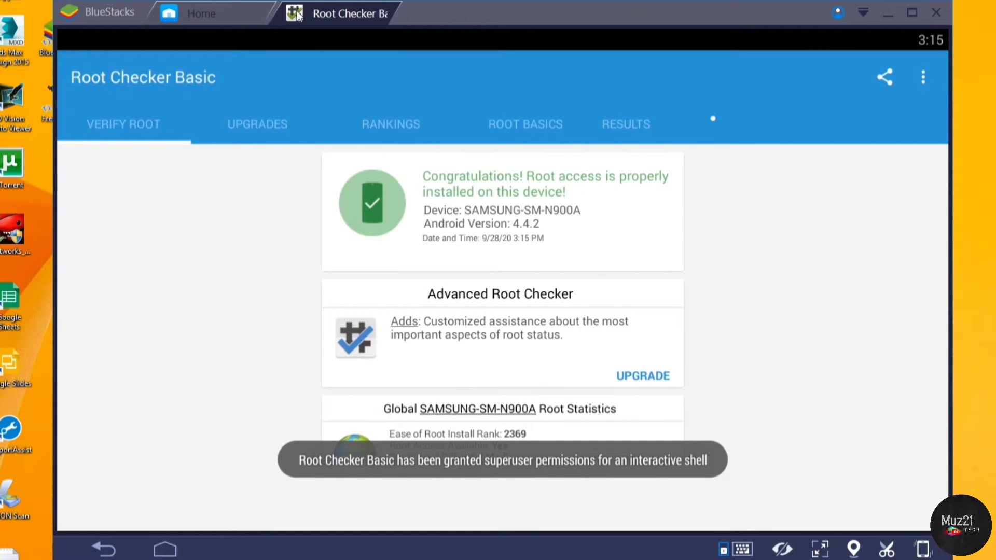
left_click(106, 551)
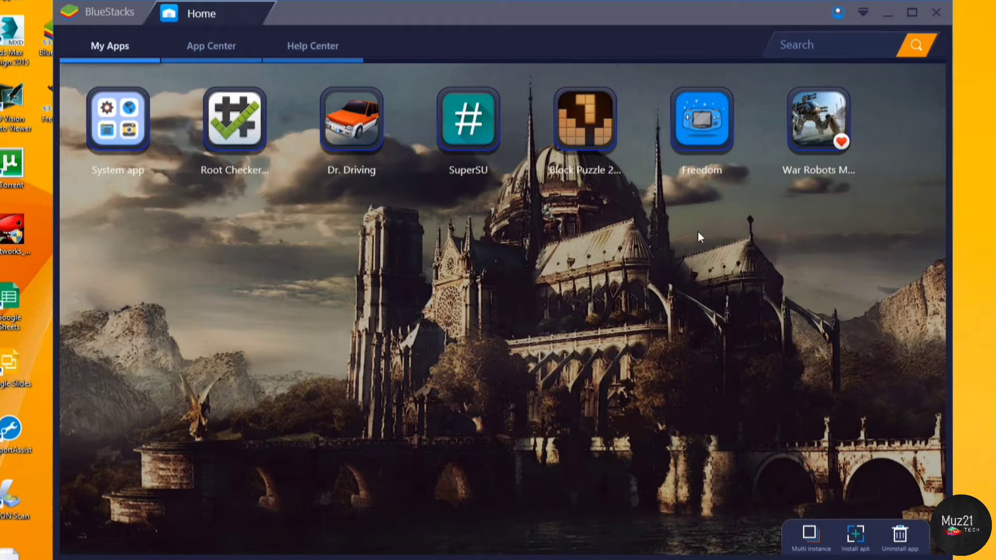
- Open Freedom and launch Dr. Driving from its app list
left_click(690, 138)
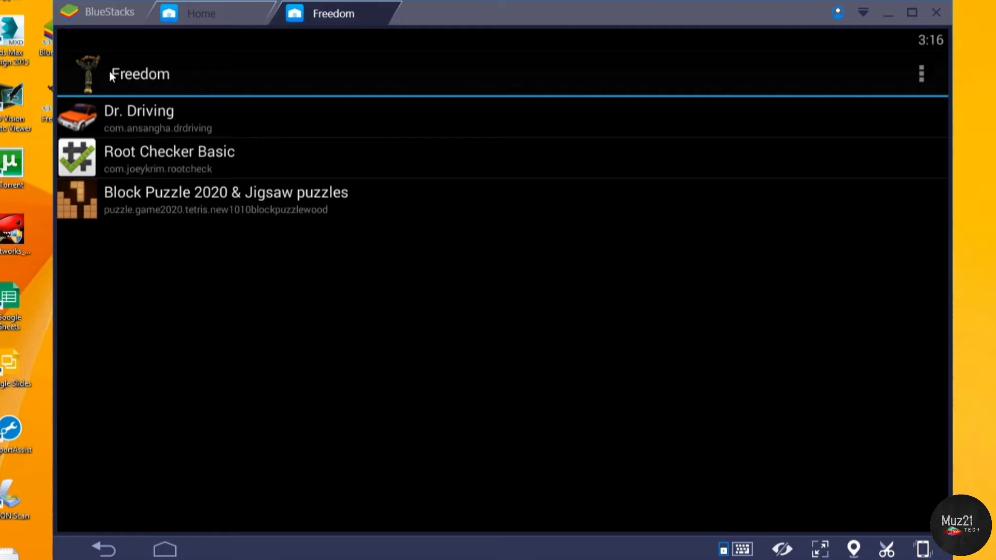
left_click(148, 117)
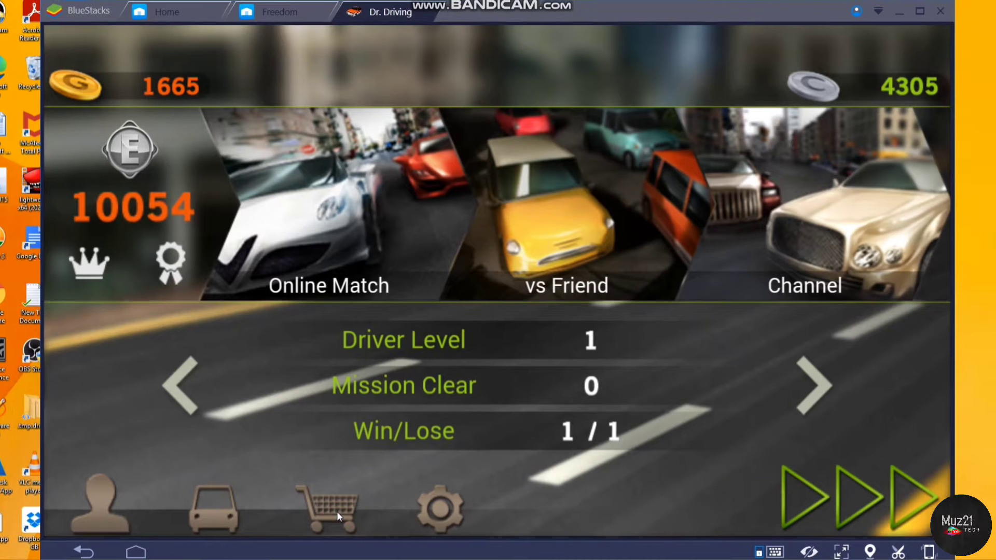
- Try buying the 1500 Gold pack from Dr. Driving's shop
left_click(340, 511)
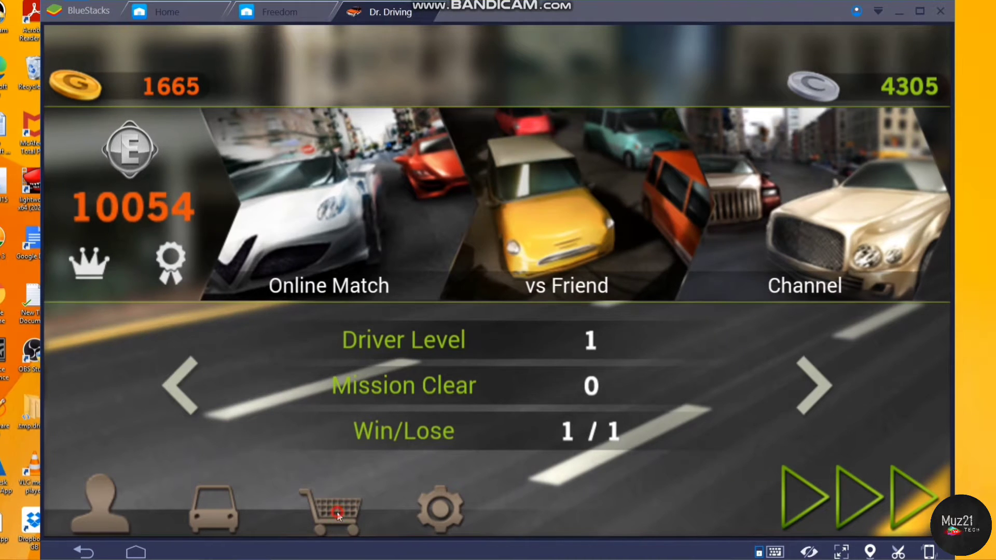
left_click_drag(764, 285, 134, 295)
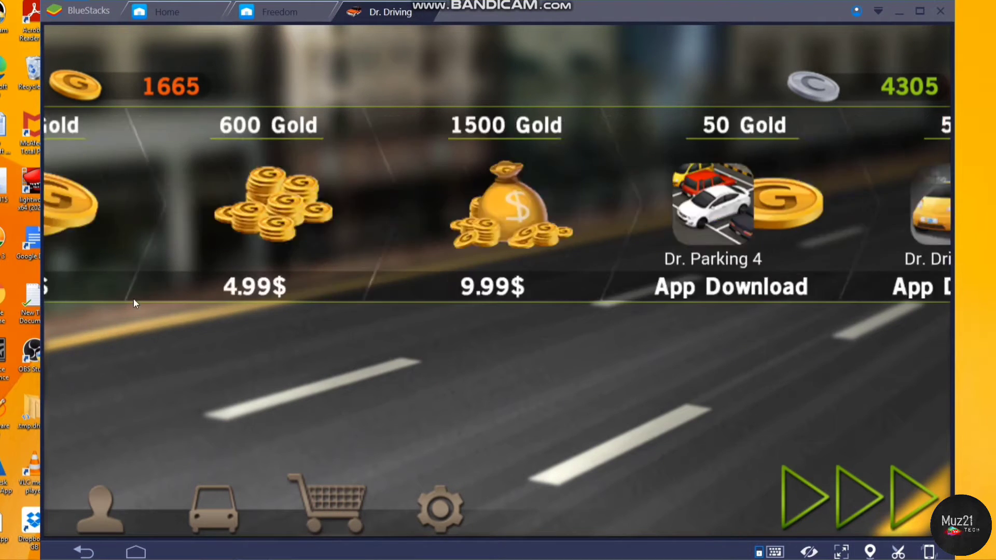
left_click(612, 266)
left_click(645, 323)
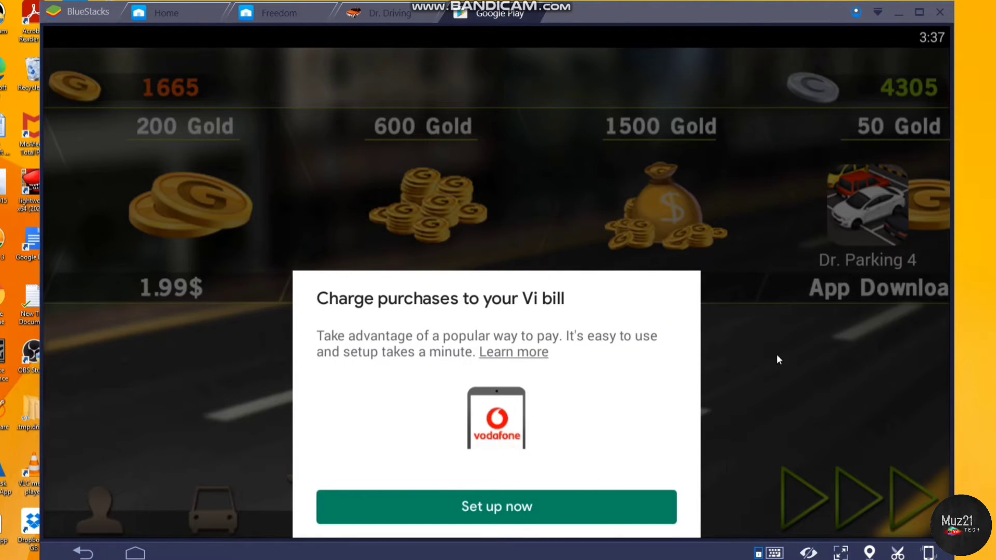
- Dismiss the carrier billing prompt and close the Google Play and Dr. Driving screens
left_click(777, 353)
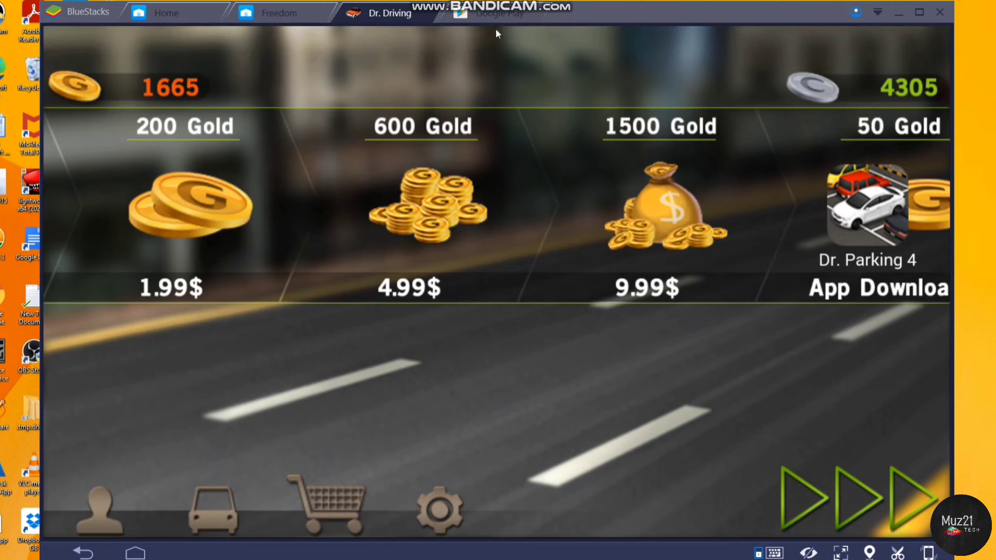
left_click(543, 14)
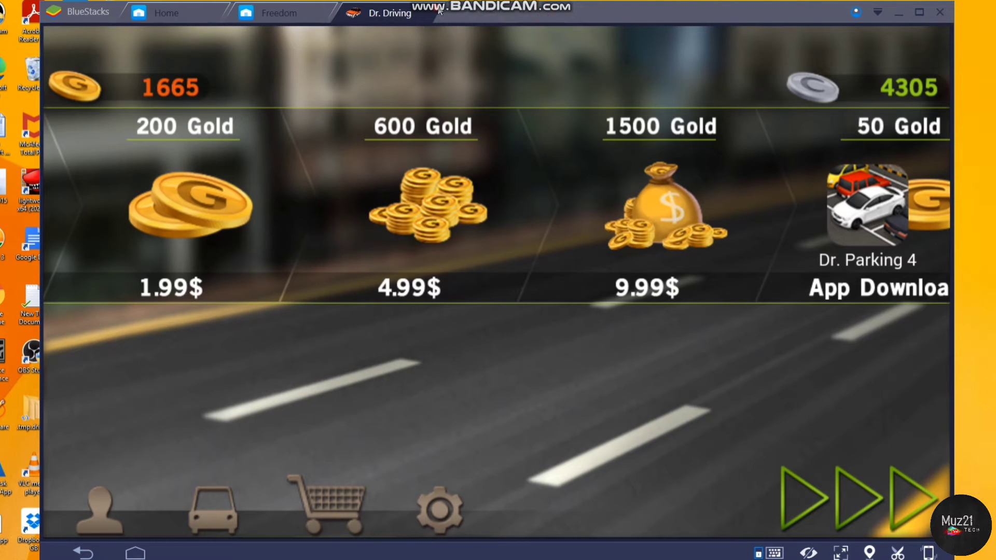
left_click(439, 12)
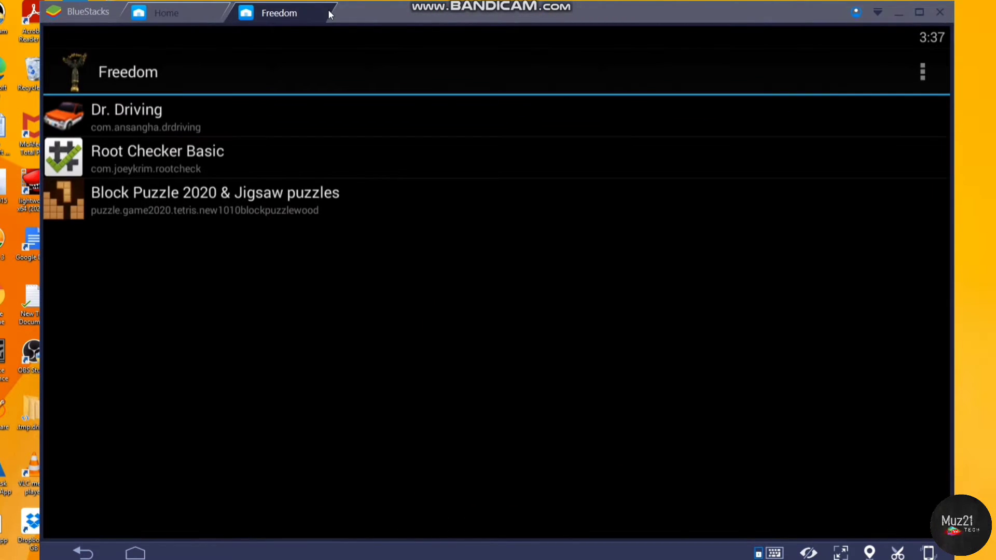
- Uninstall Google Play Store updates via Settings > Apps, reverting it to factory version 8.0.26
left_click(329, 10)
left_click(95, 101)
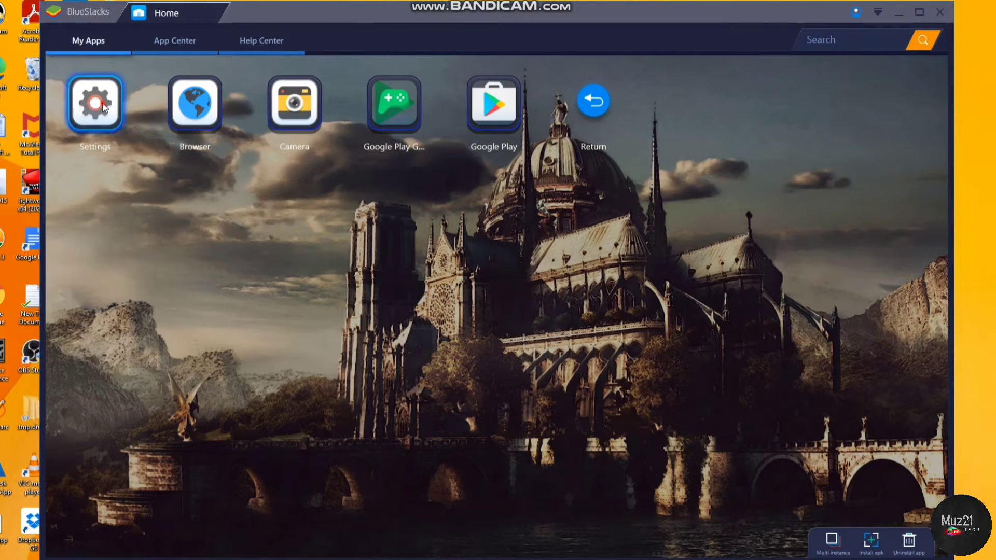
left_click(102, 102)
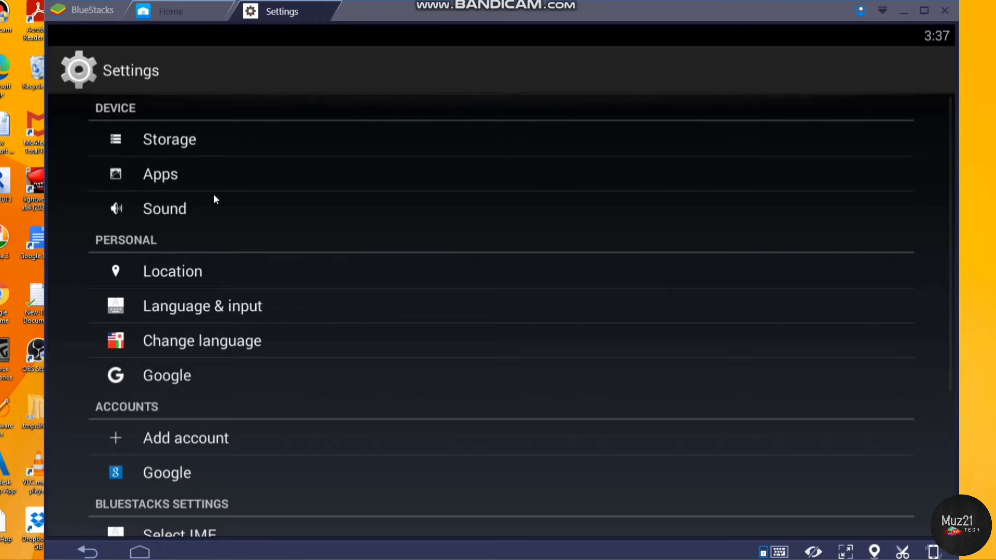
left_click(168, 178)
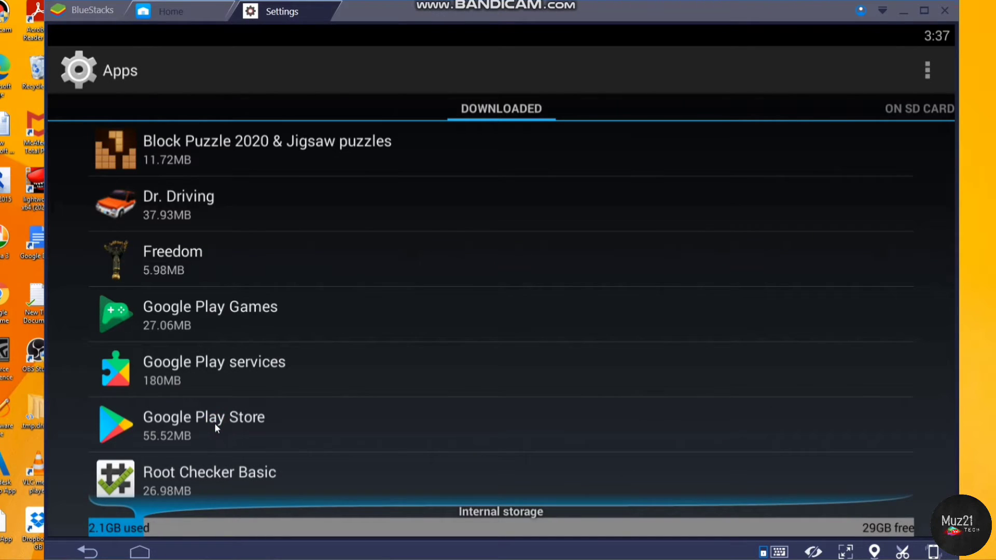
left_click(215, 425)
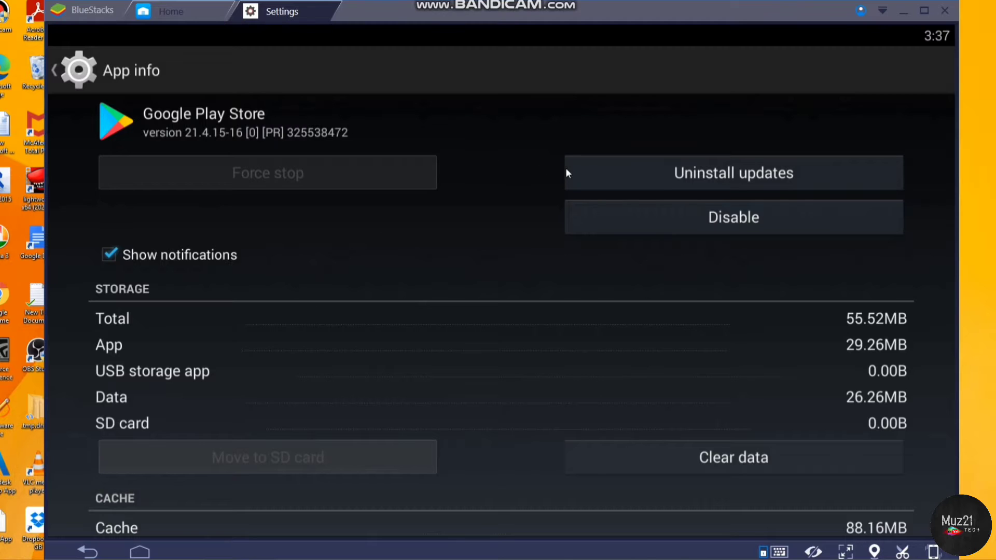
left_click(605, 179)
left_click(535, 358)
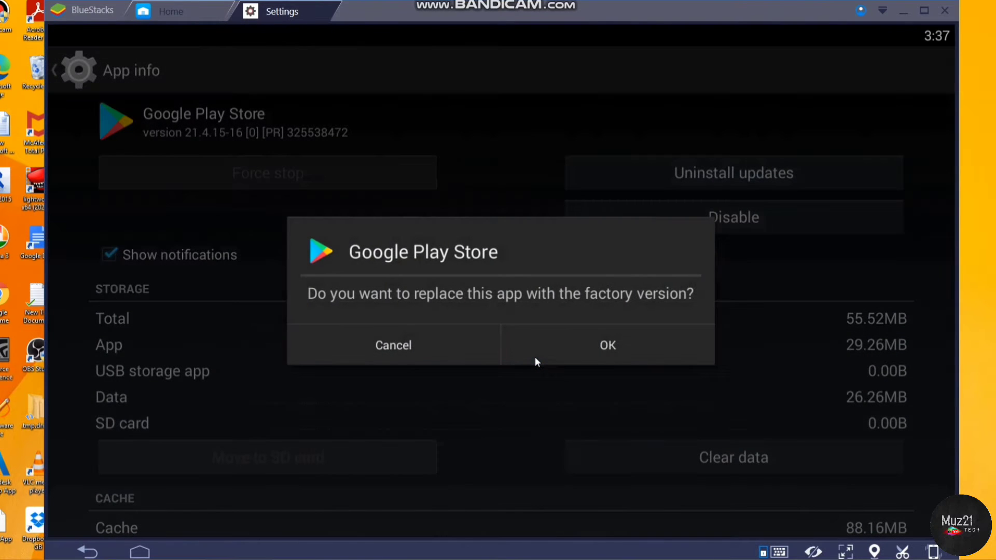
left_click(535, 359)
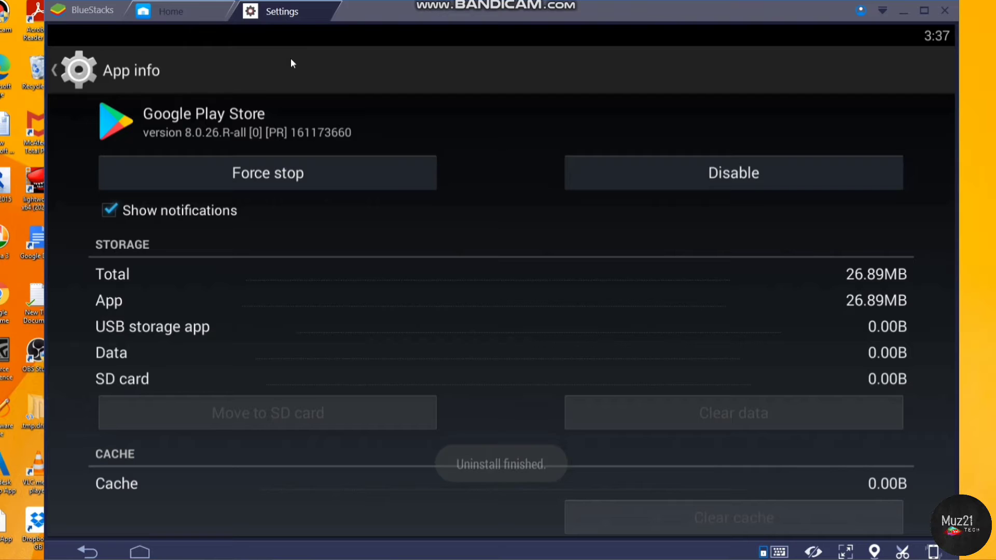
- In Google Play settings, untick Add icon to Home screen and both update notification options
left_click(332, 6)
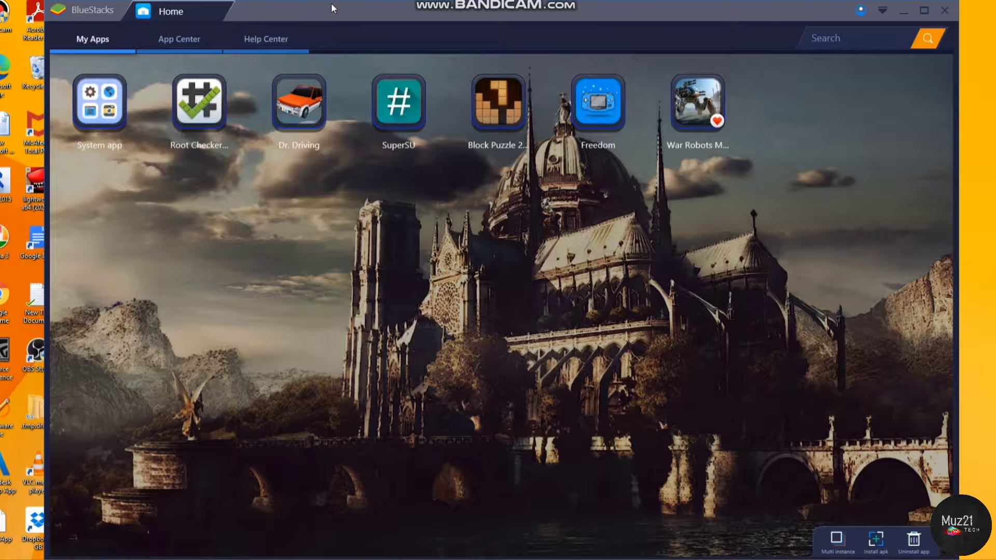
left_click(100, 101)
left_click(483, 109)
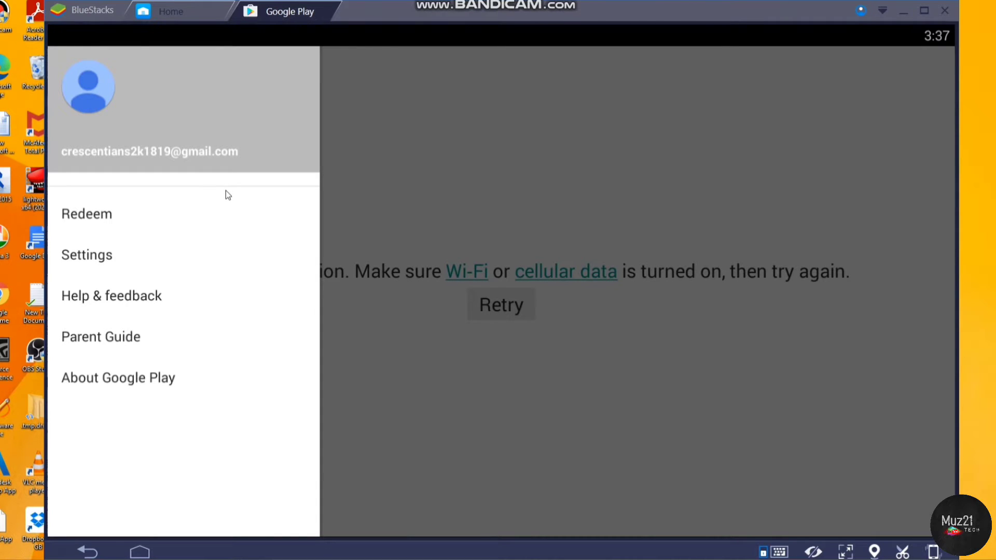
left_click(132, 254)
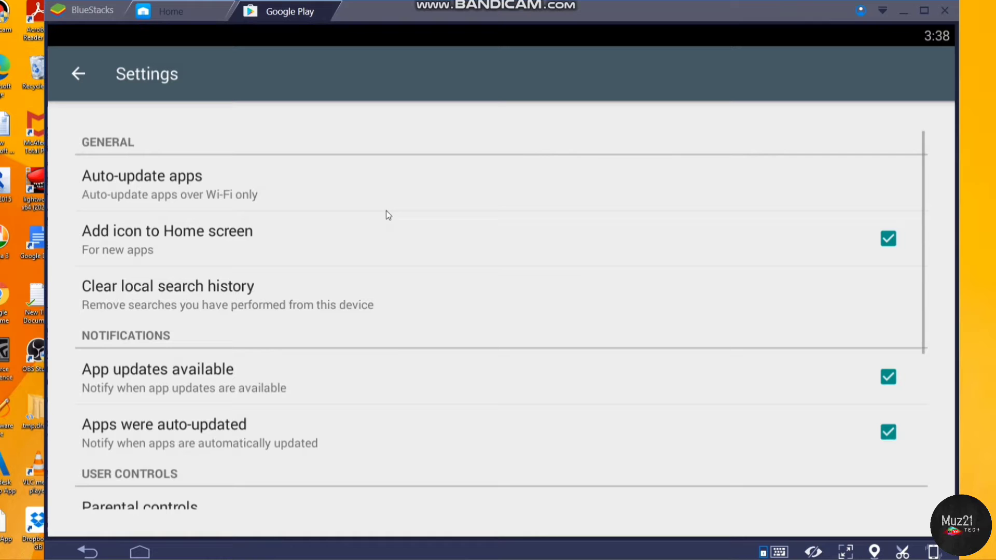
left_click(886, 240)
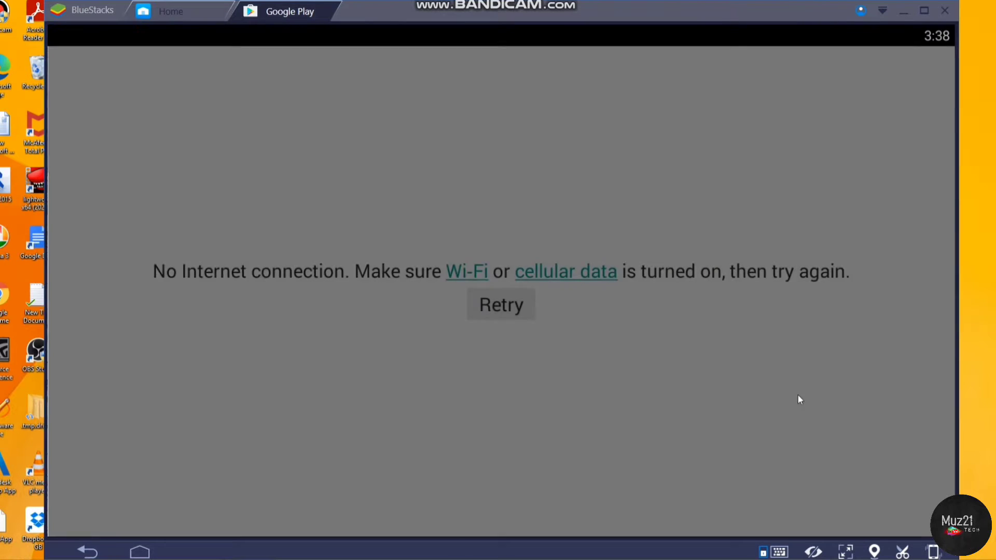
left_click(886, 435)
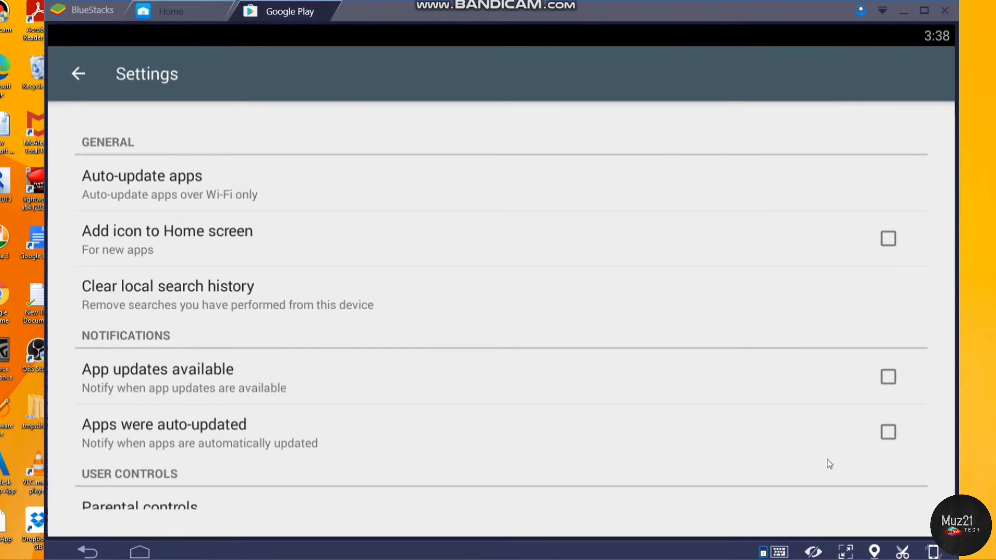
left_click_drag(789, 465, 756, 278)
scroll(296, 244, "up", 5)
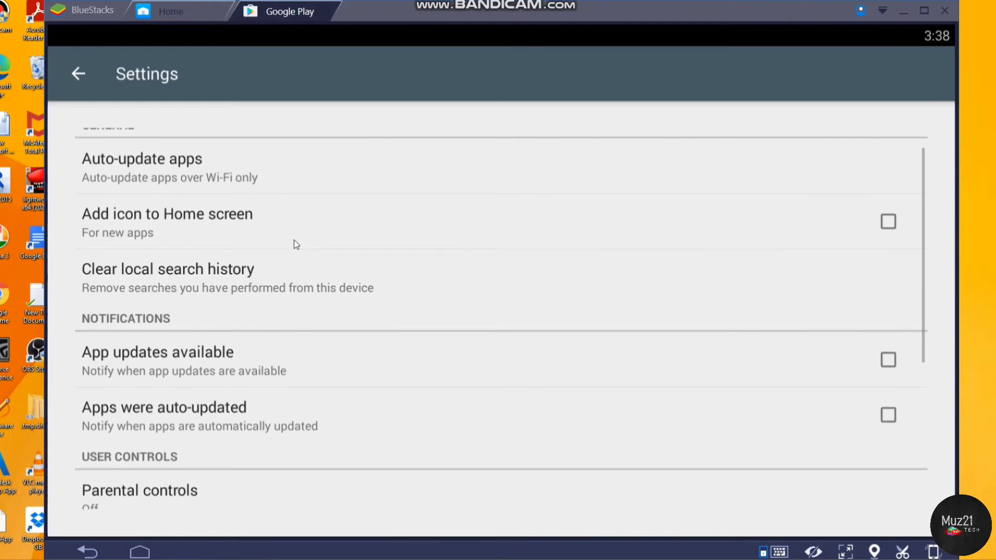
- Return to Google Play's main page and retry loading the store
left_click(88, 74)
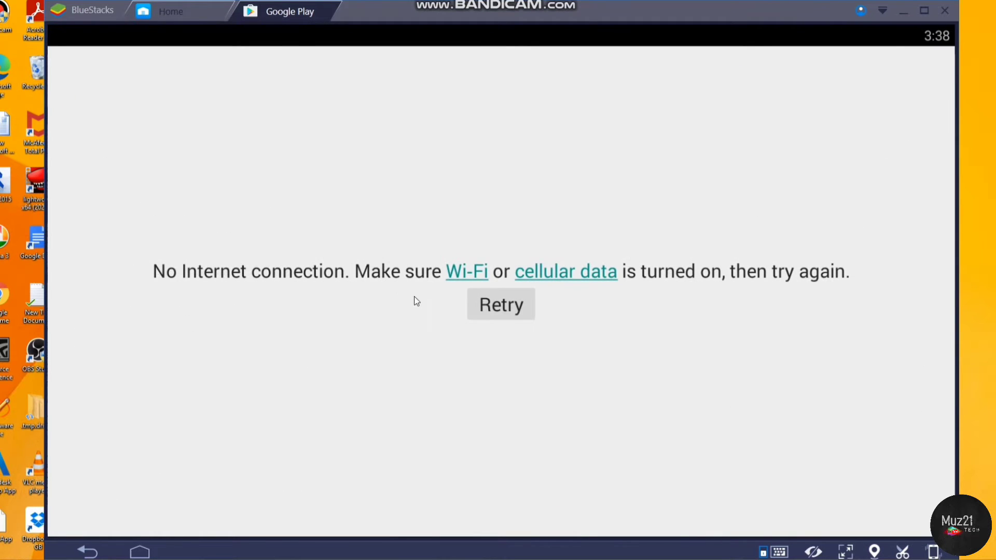
left_click(513, 321)
left_click(510, 314)
- Retry once more, then find Google Play Store under Settings > Apps > ALL
left_click(509, 312)
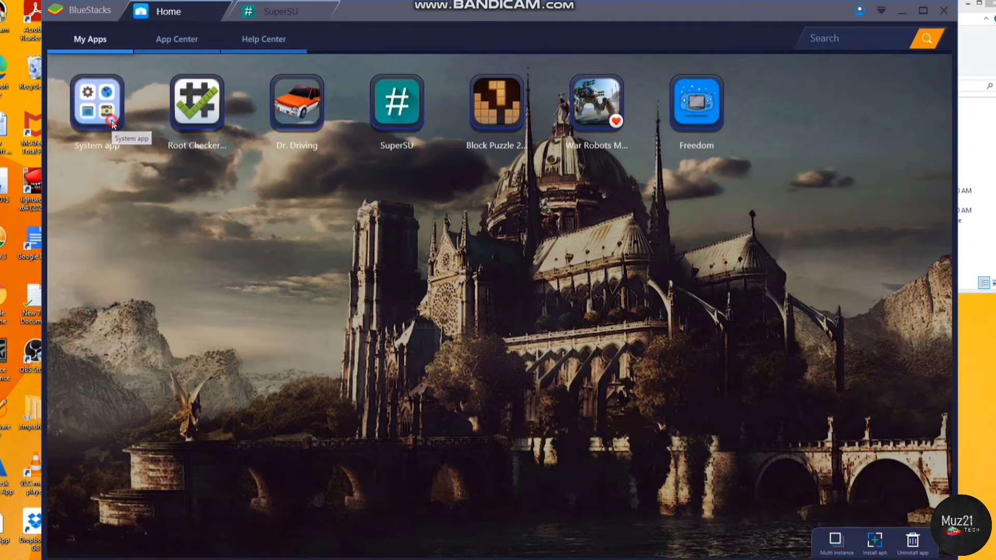
left_click(118, 116)
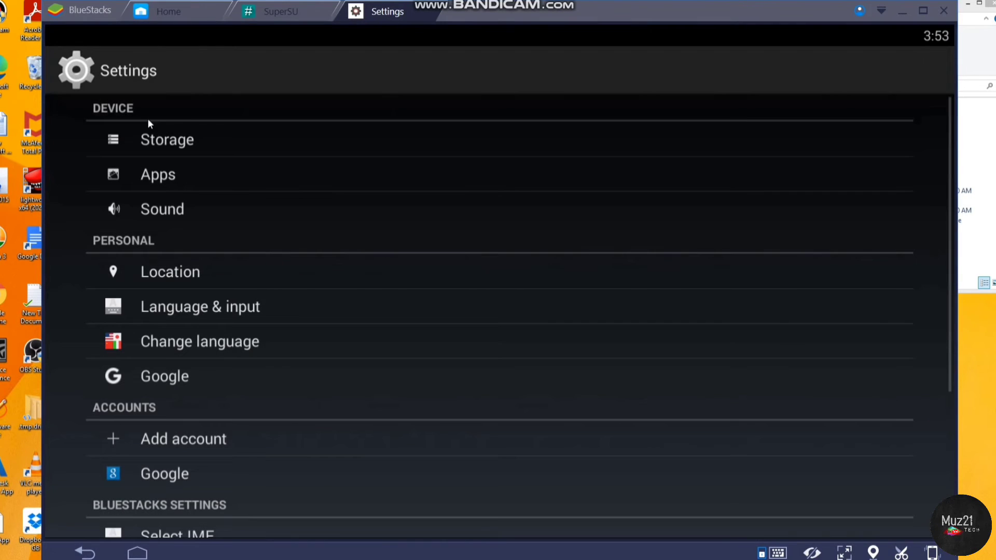
left_click(194, 173)
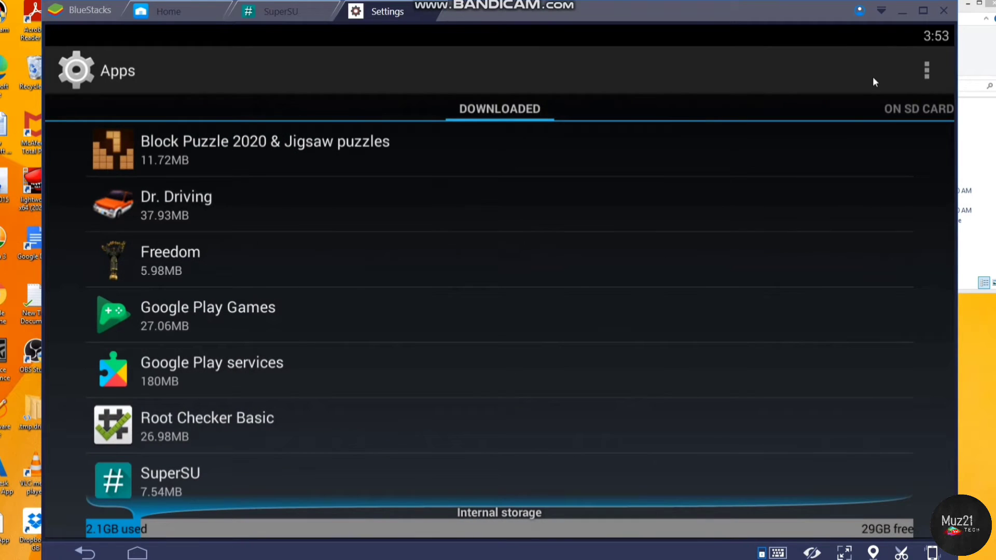
left_click(927, 107)
left_click(932, 106)
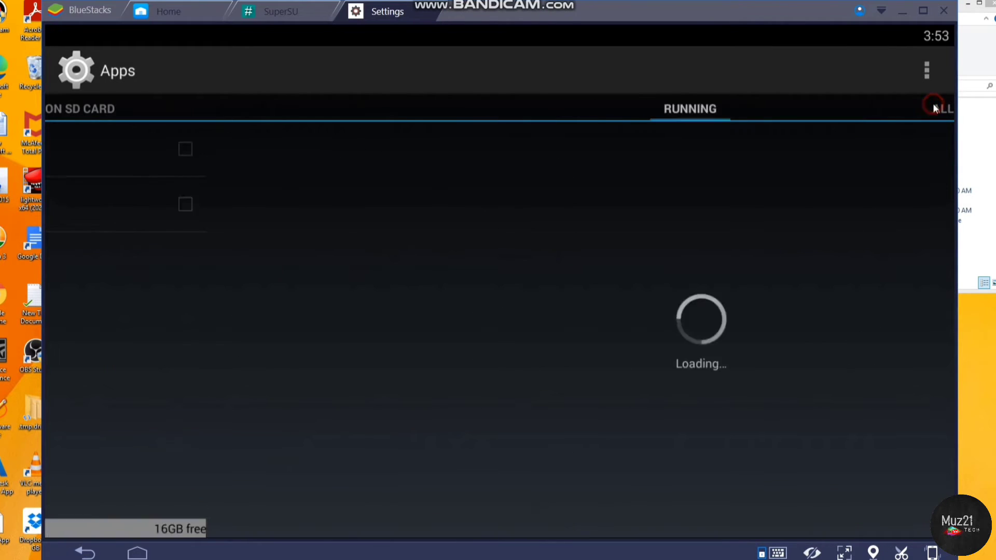
left_click(934, 107)
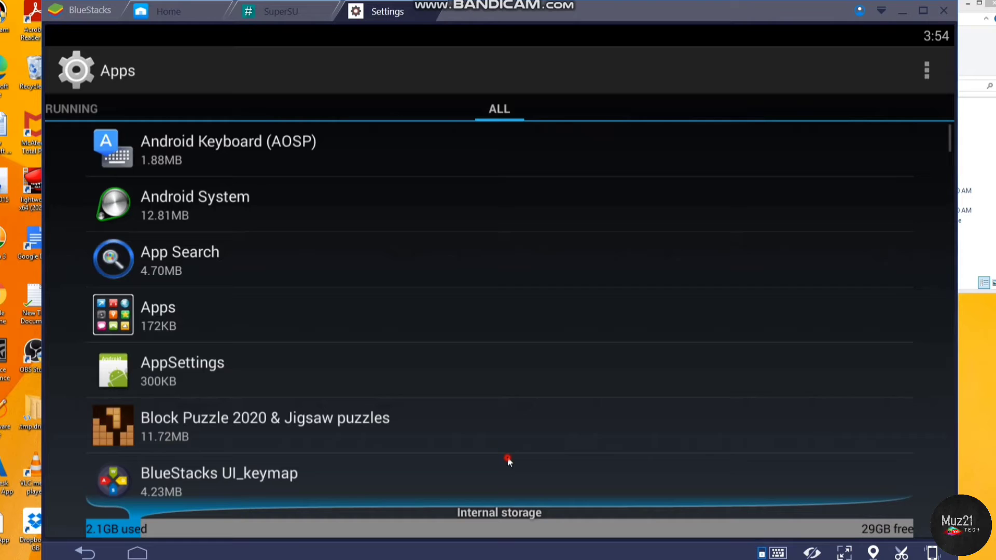
left_click_drag(509, 461, 440, 173)
left_click_drag(459, 457, 388, 158)
left_click_drag(426, 511, 426, 493)
left_click_drag(406, 455, 384, 367)
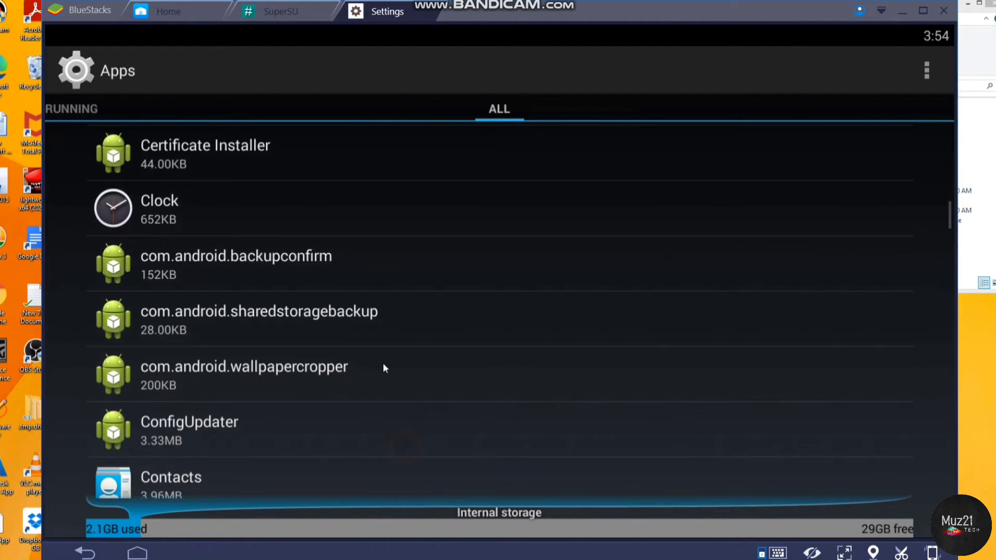
left_click_drag(403, 434, 342, 274)
left_click_drag(358, 432, 320, 269)
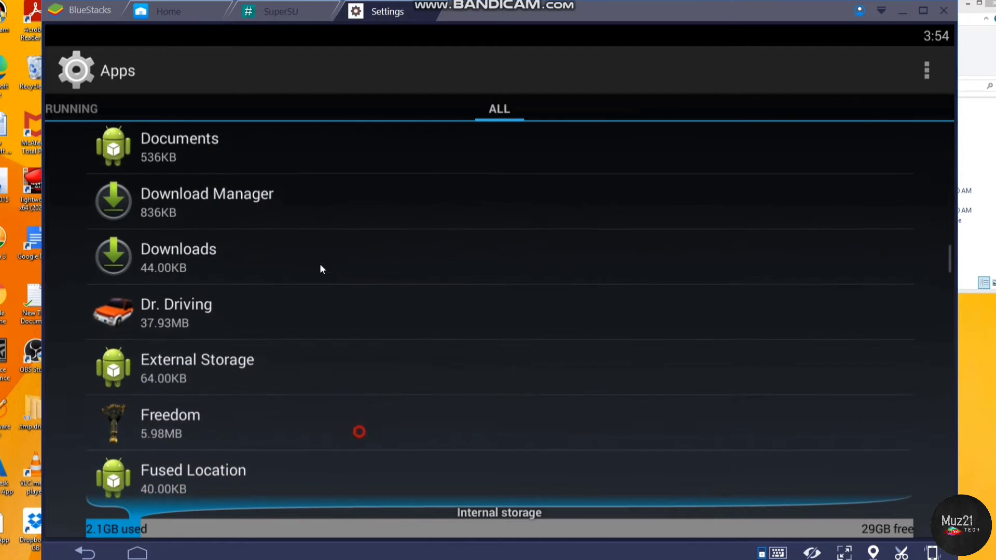
left_click_drag(313, 369, 307, 296)
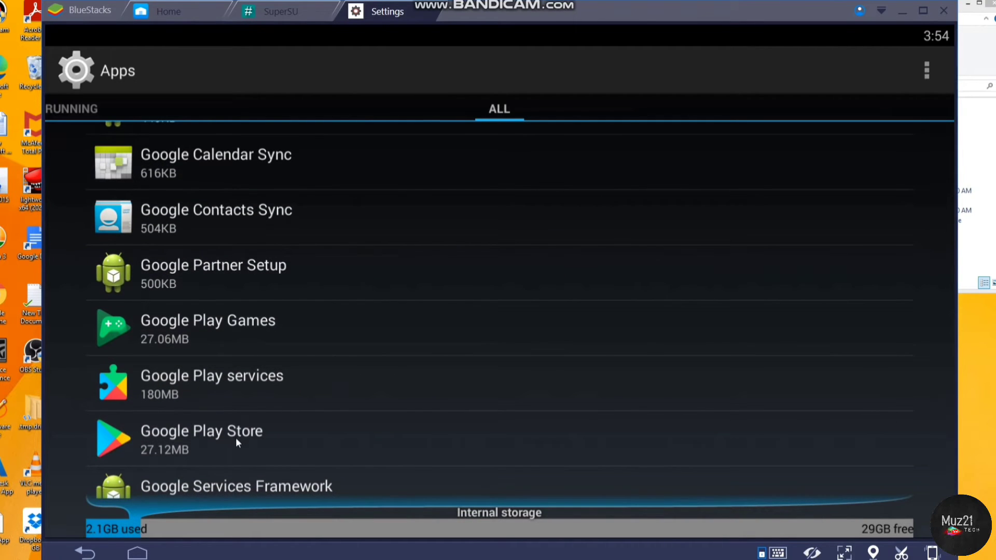
left_click(238, 416)
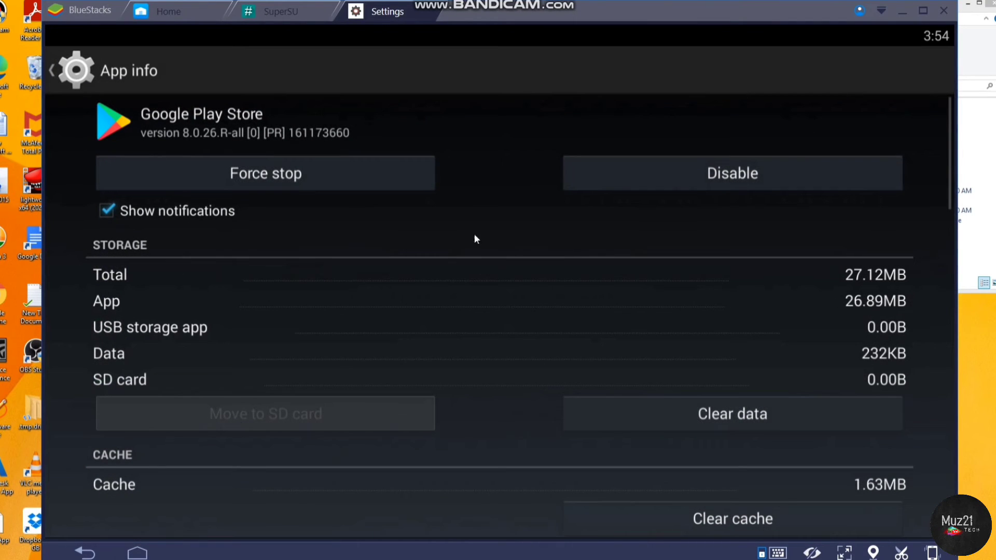
- Clear Google Play Store's cache to 12.00KB and force-stop it
left_click(720, 517)
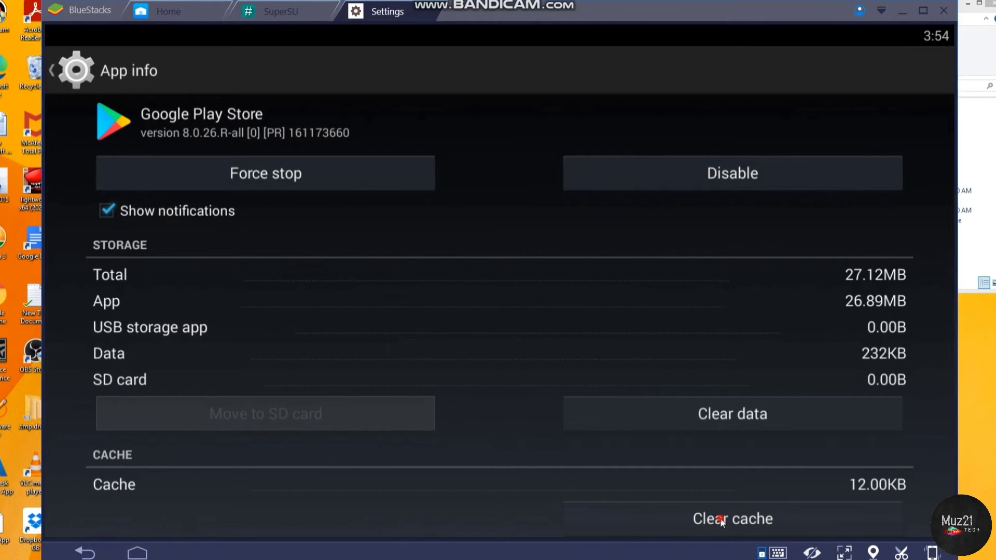
left_click(720, 518)
left_click(259, 180)
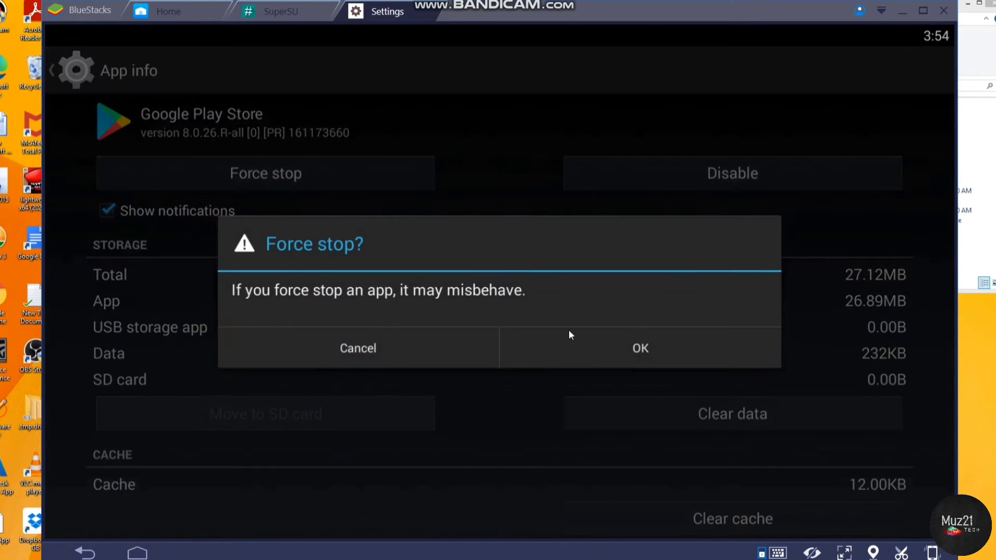
left_click(684, 336)
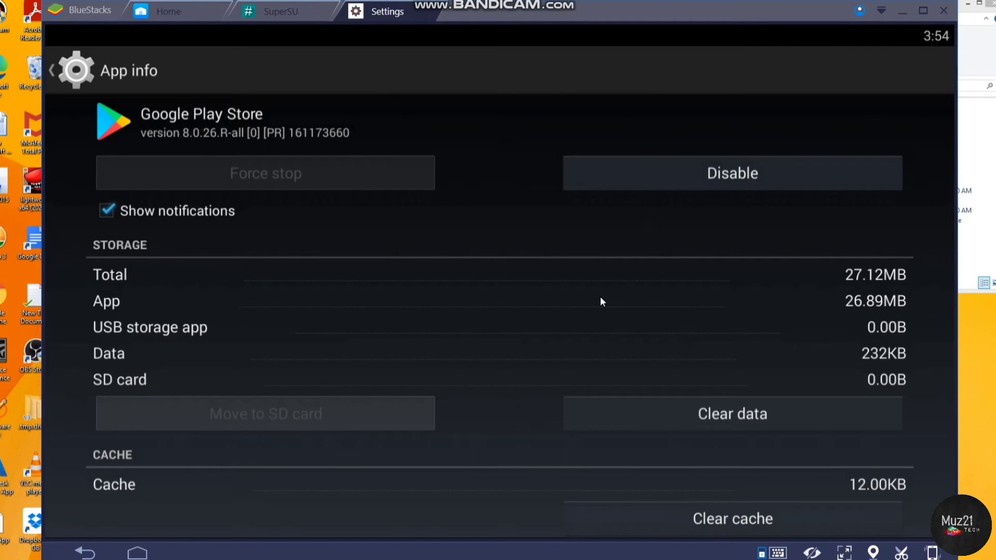
- Back out of the app details and close Settings
left_click(46, 68)
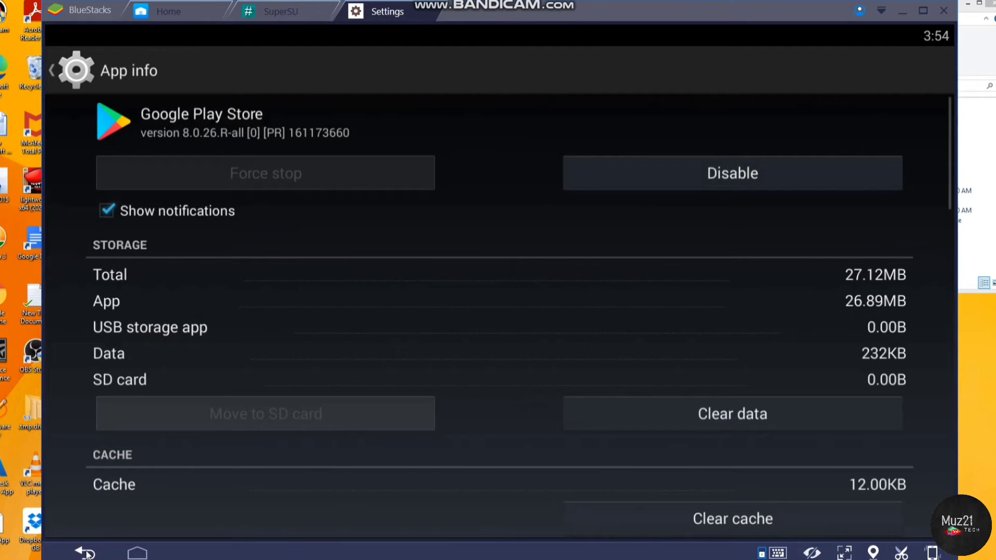
left_click(85, 552)
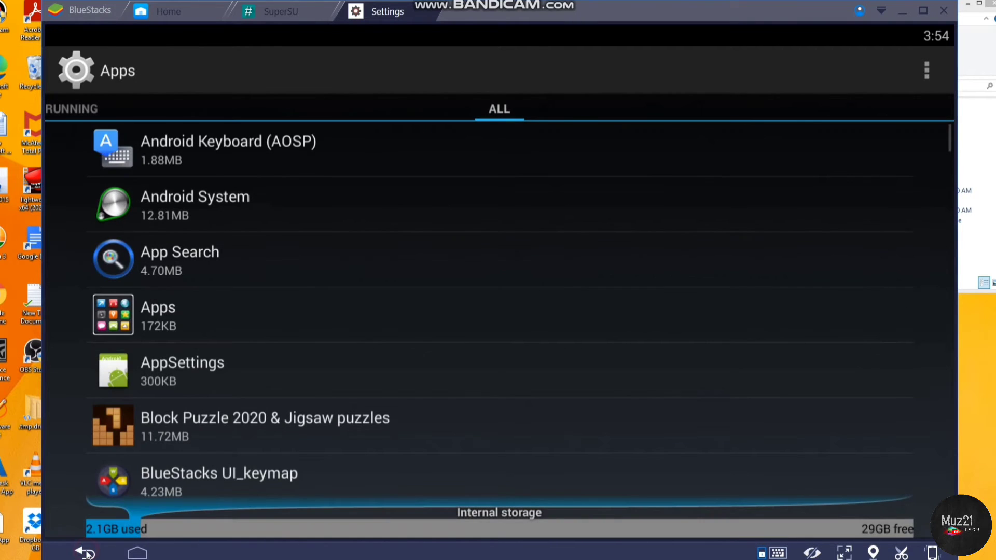
left_click(85, 552)
left_click(84, 552)
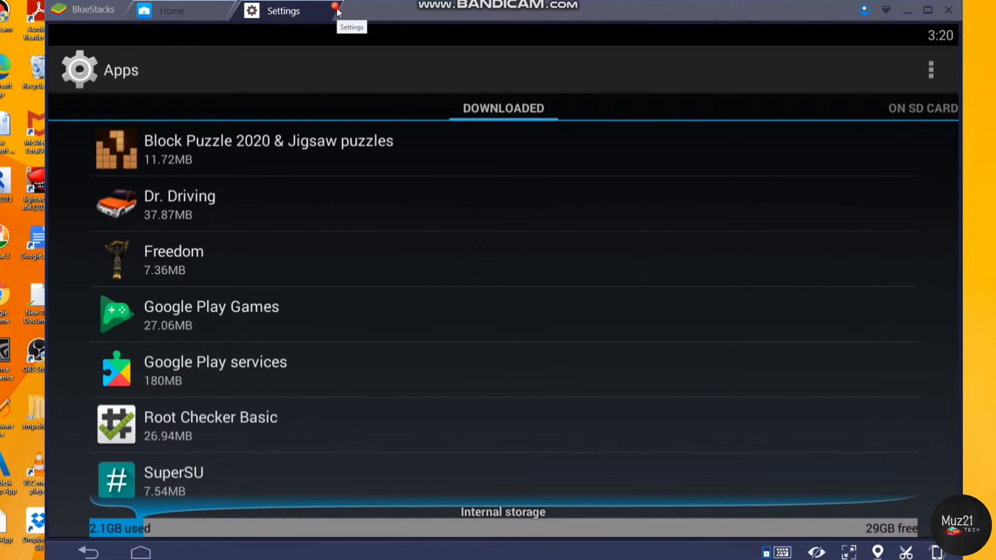
left_click(335, 6)
- Launch Google Play from System apps and accept its Terms of Service
left_click(92, 95)
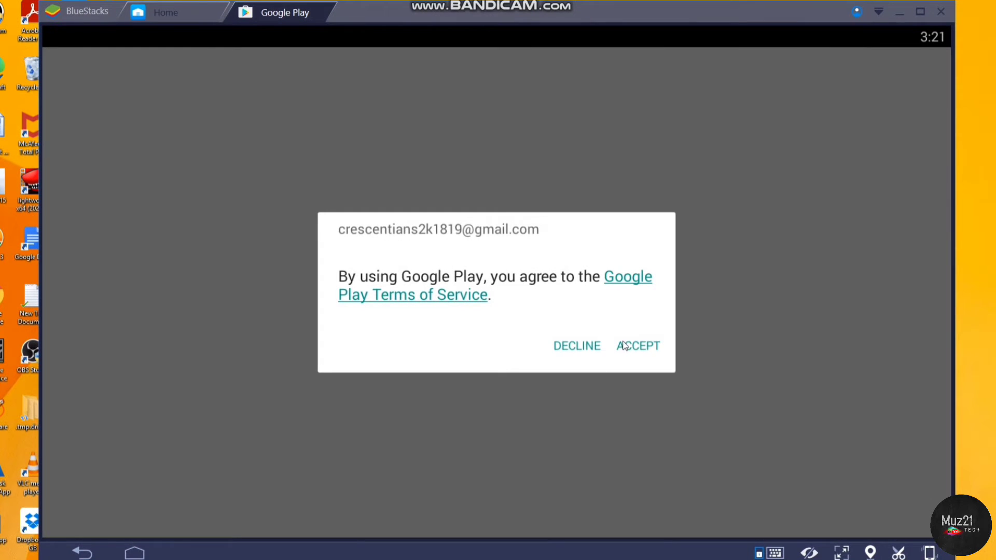
left_click(624, 346)
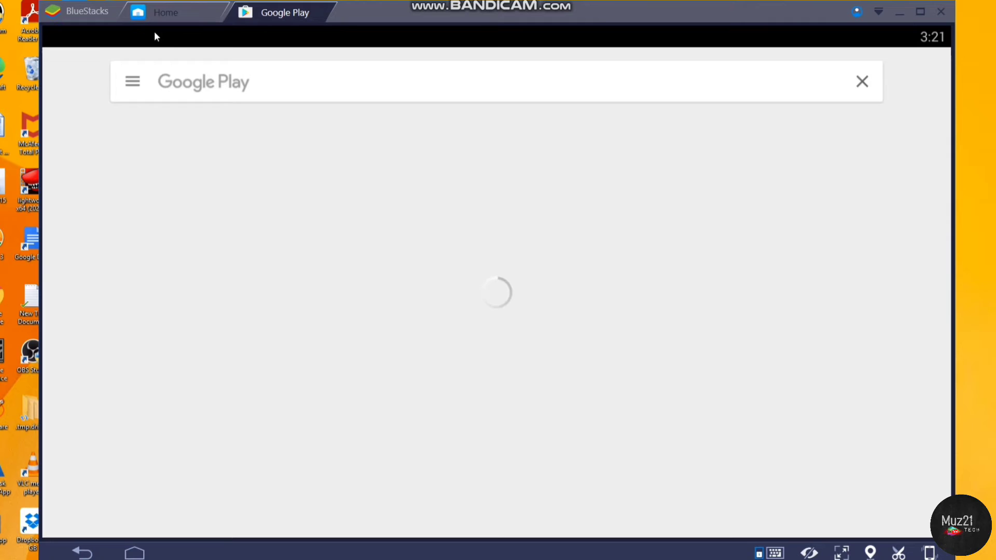
- Close Google Play and relaunch Dr. Driving through Freedom
left_click(328, 7)
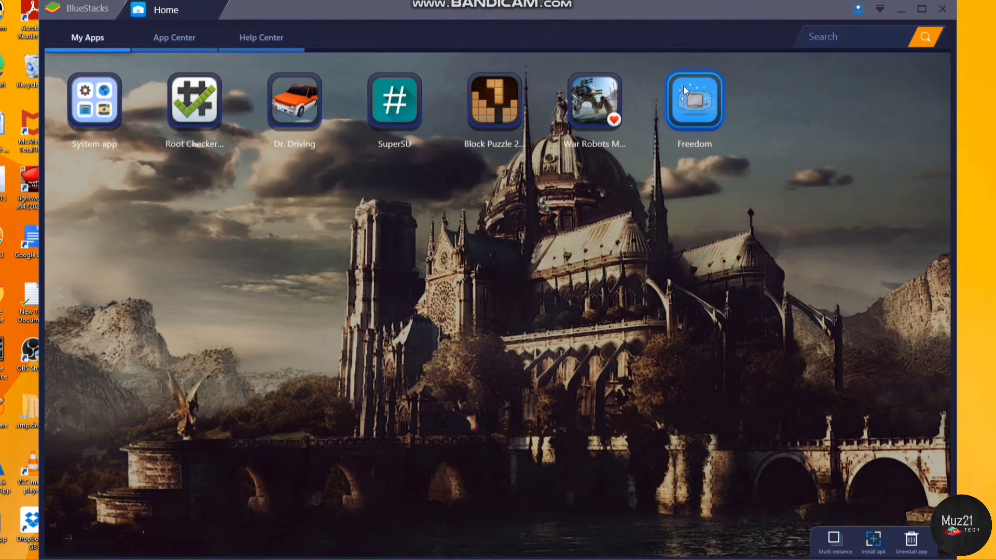
left_click(684, 86)
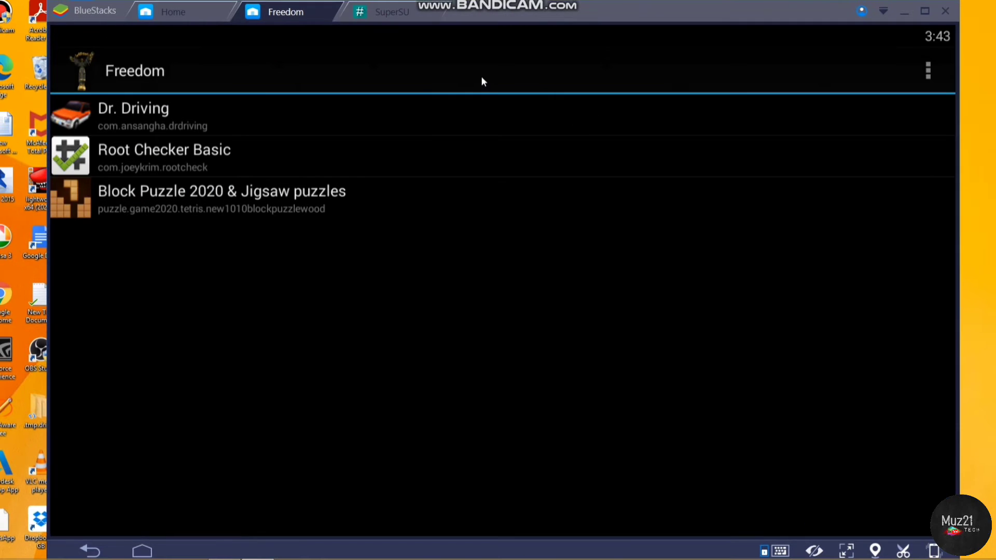
left_click(173, 111)
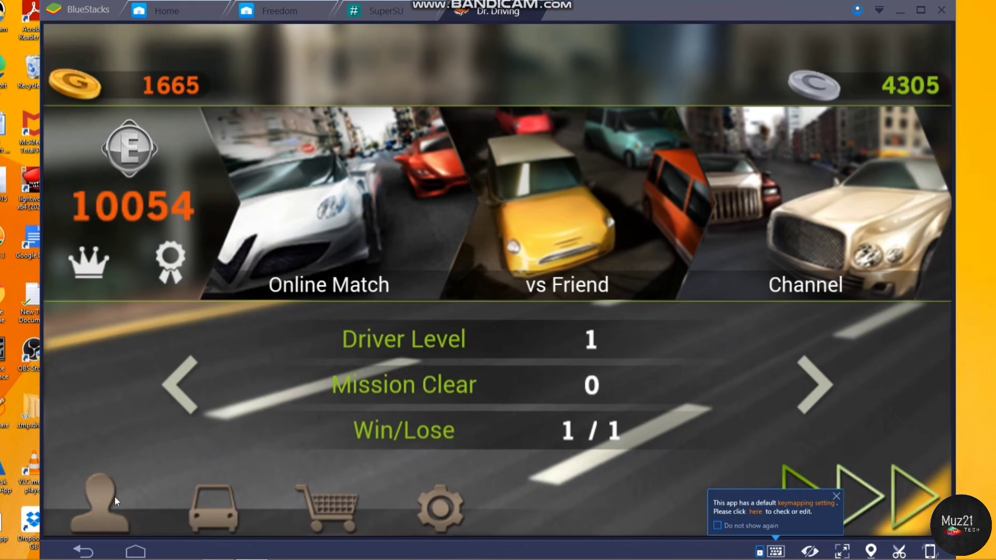
- Buy the 1500 Gold pack in the shop, raising gold to 3165, and choose NEVER for passwords
left_click(328, 506)
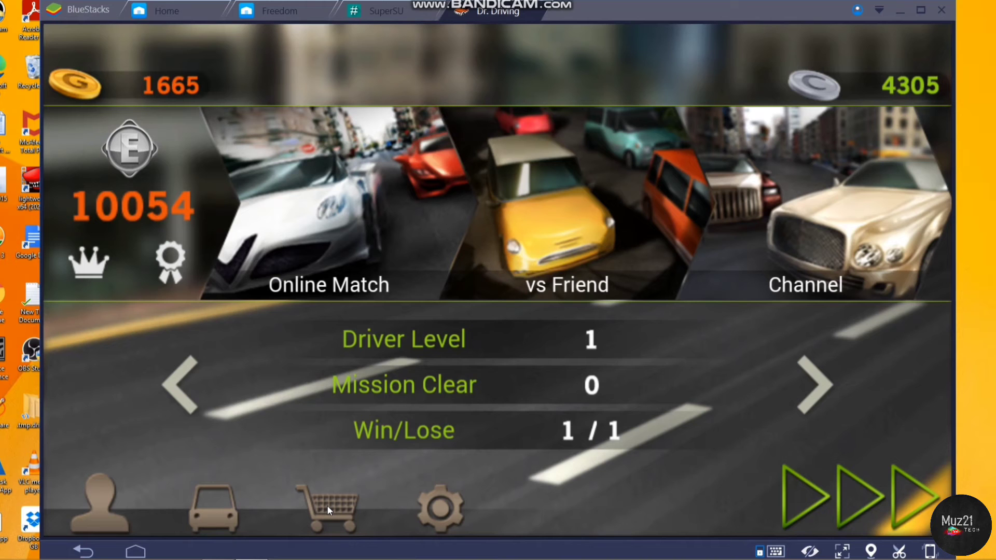
left_click(327, 506)
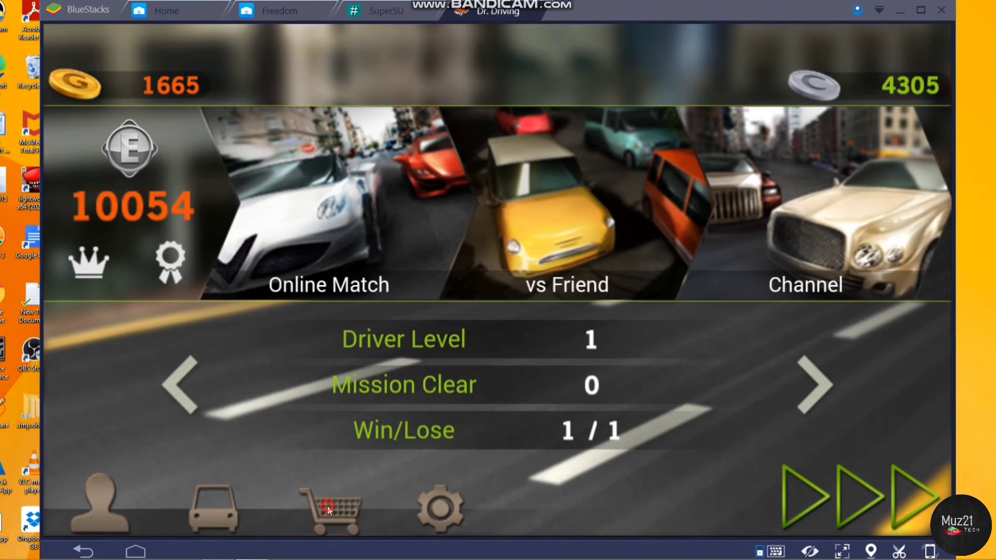
left_click_drag(807, 203, 309, 337)
left_click_drag(849, 207, 583, 194)
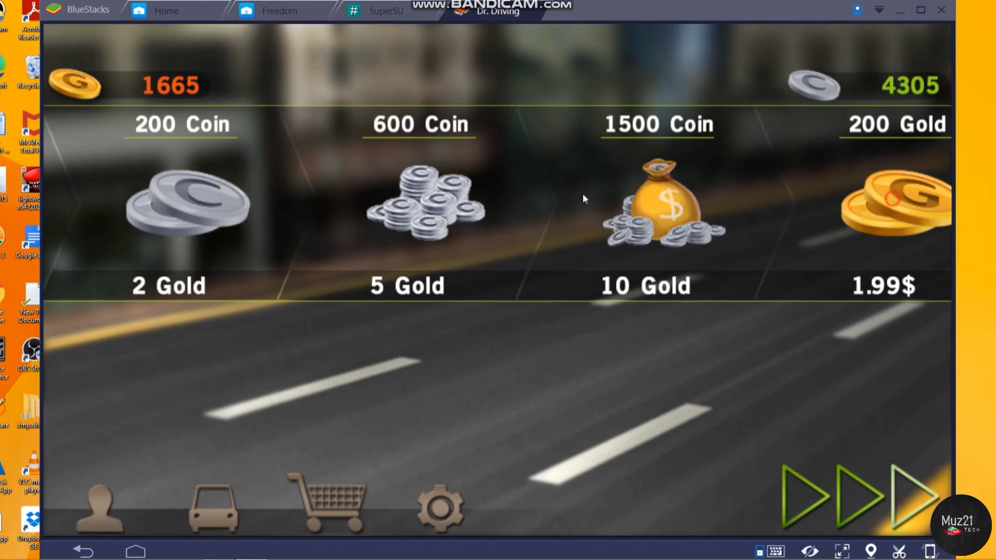
left_click(320, 218)
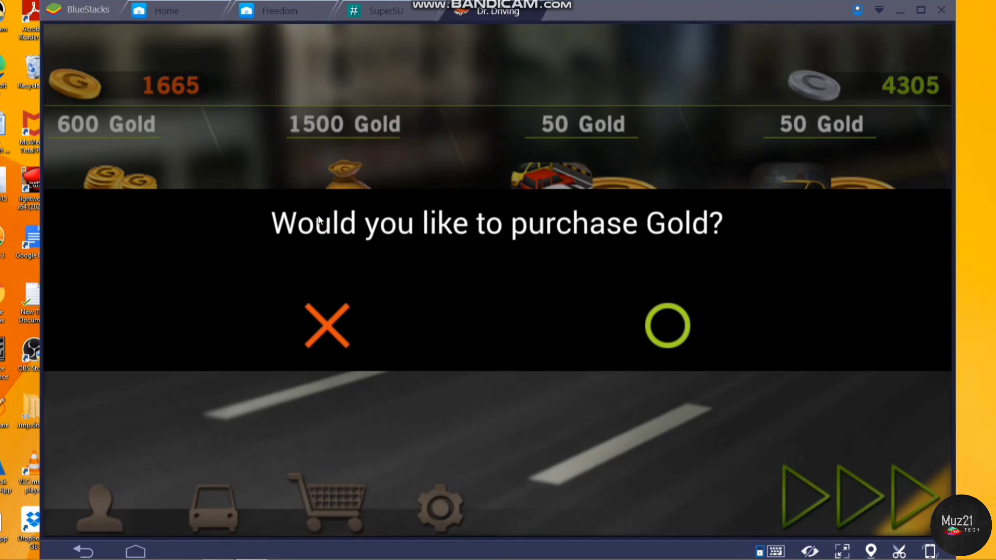
left_click(649, 325)
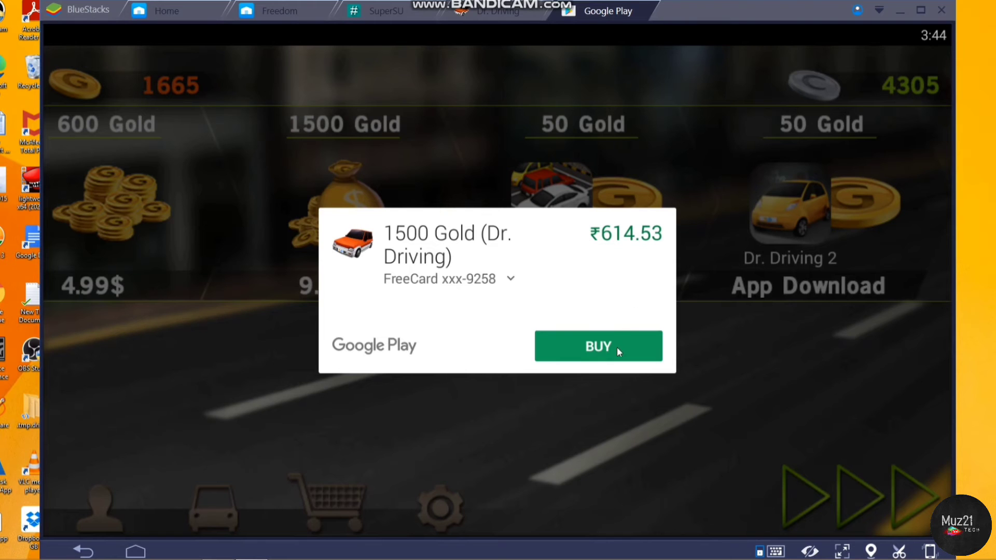
left_click(617, 347)
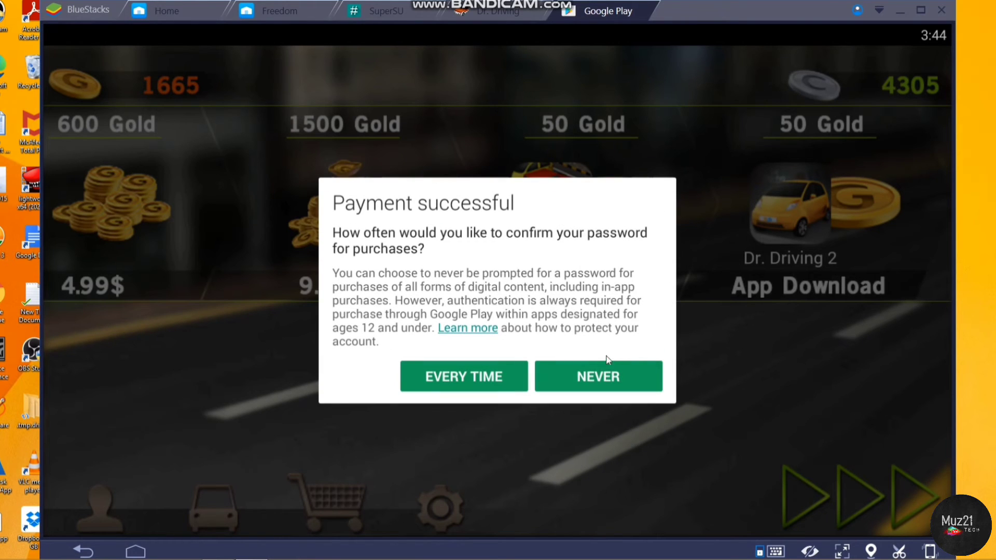
left_click(604, 369)
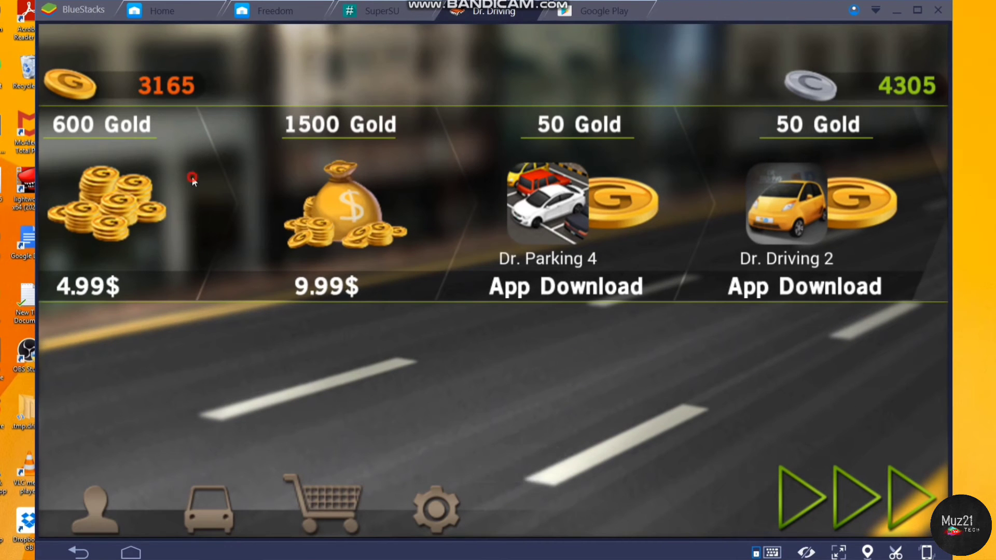
- Buy the 1500 Coin pack four times for 10 gold each, raising coins to 16305
left_click_drag(196, 173, 560, 185)
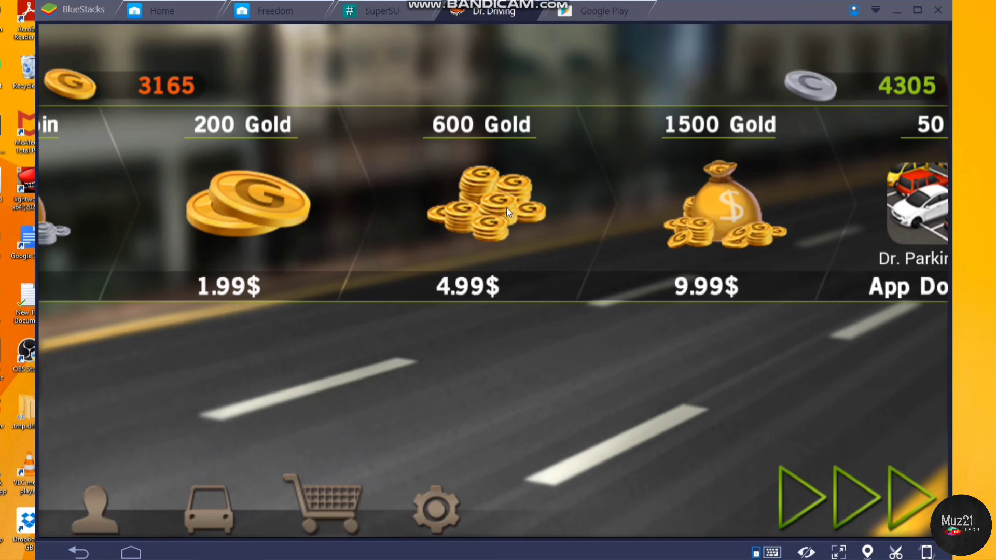
left_click_drag(288, 201, 560, 205)
left_click(338, 199)
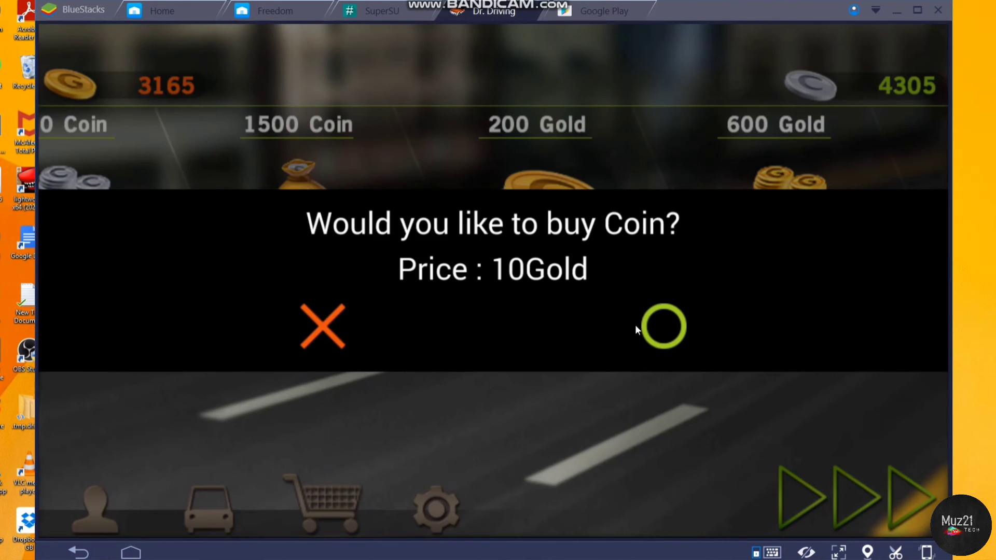
left_click(655, 334)
left_click(655, 336)
left_click(656, 337)
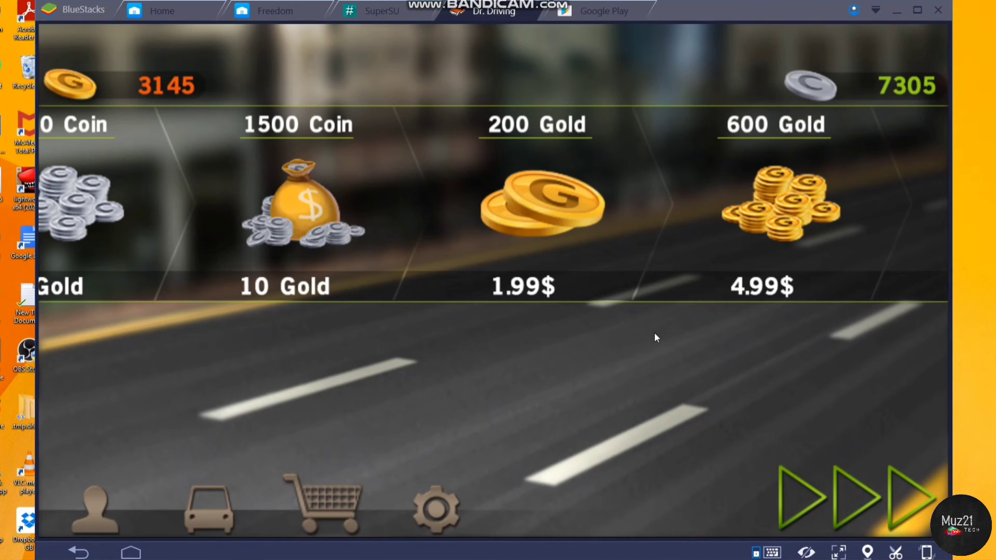
left_click(305, 206)
left_click(656, 329)
left_click(343, 248)
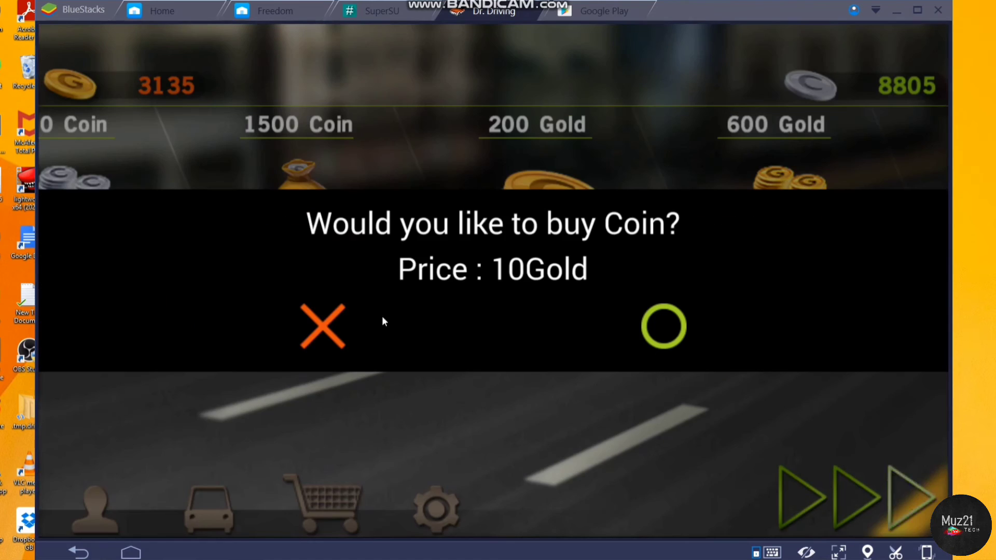
left_click(659, 327)
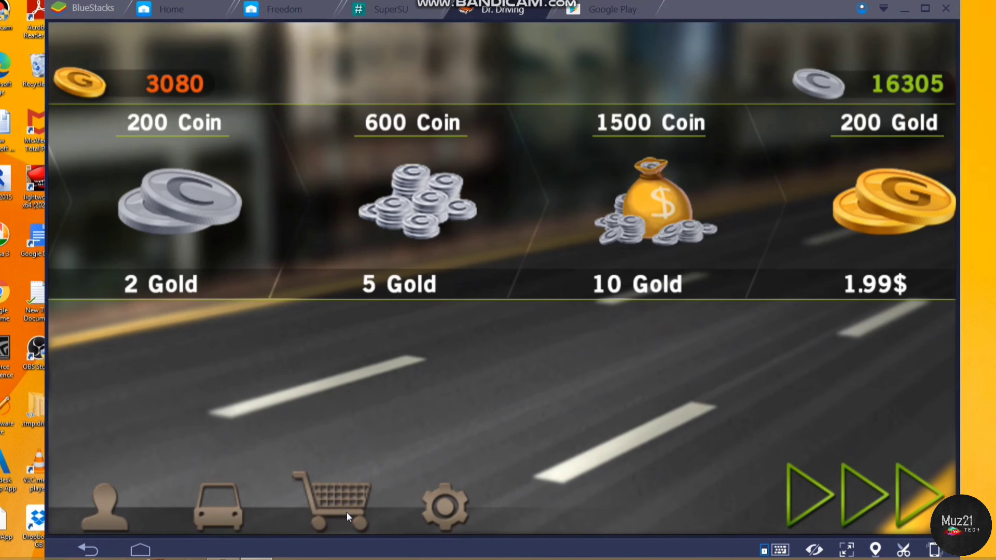
- In the garage, attempt a brake upgrade and dismiss the driver level warning
left_click(215, 519)
left_click(733, 235)
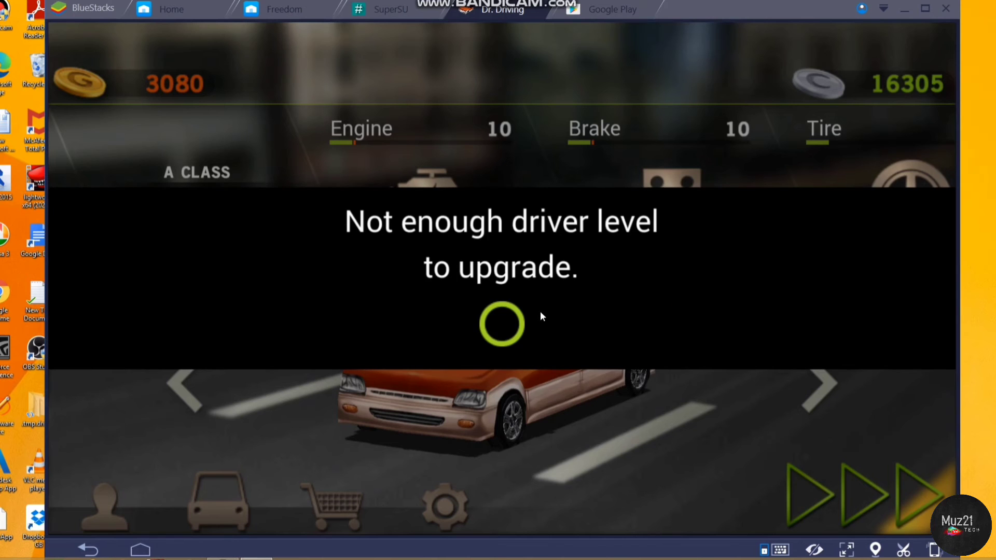
left_click(516, 321)
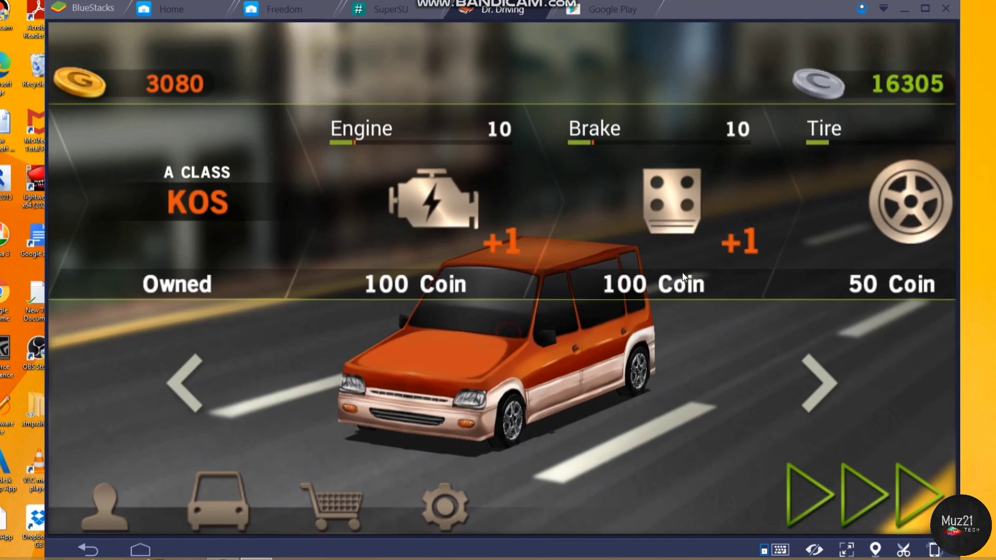
left_click_drag(683, 272, 350, 242)
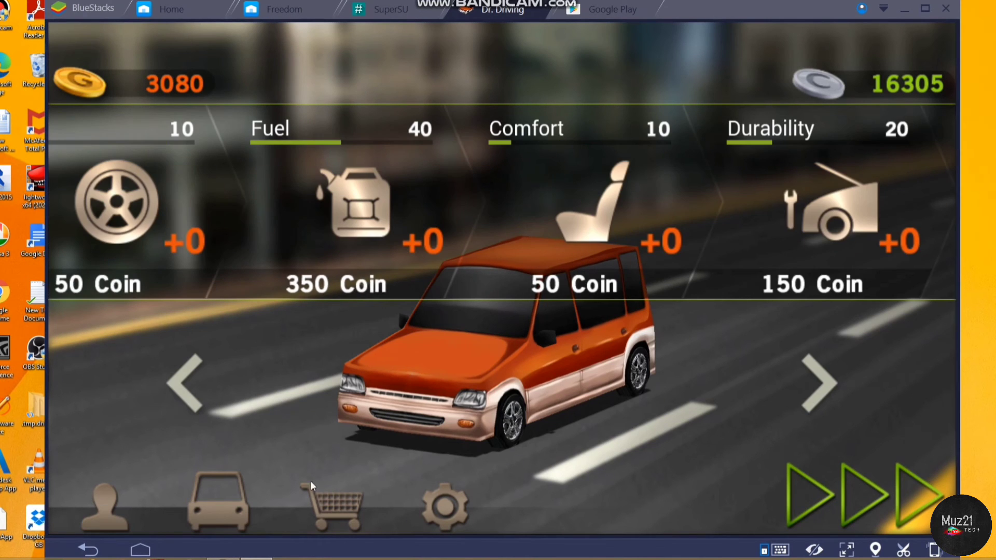
- Buy the blue SUV, then buy a further car with coins
left_click(820, 384)
left_click(472, 366)
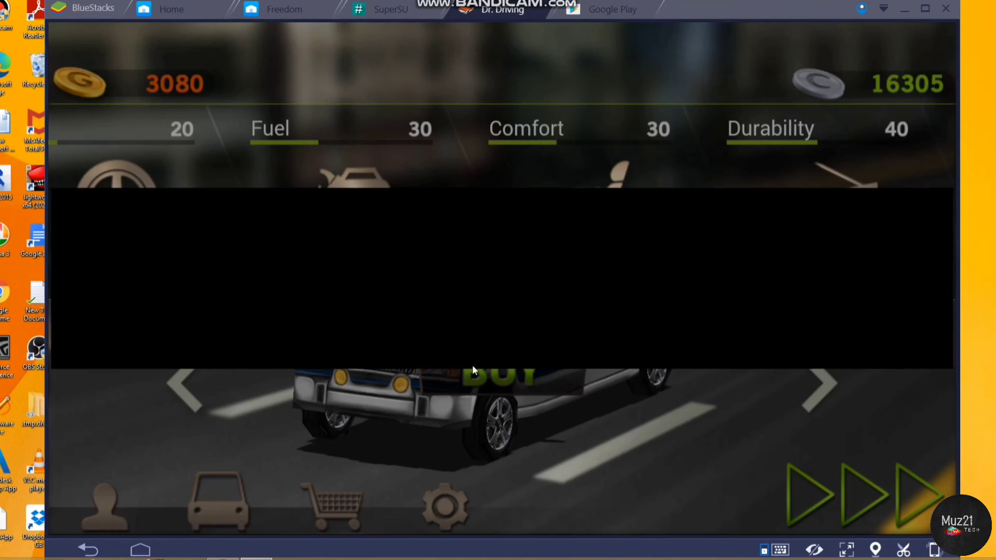
left_click(705, 330)
left_click(809, 371)
left_click(809, 371)
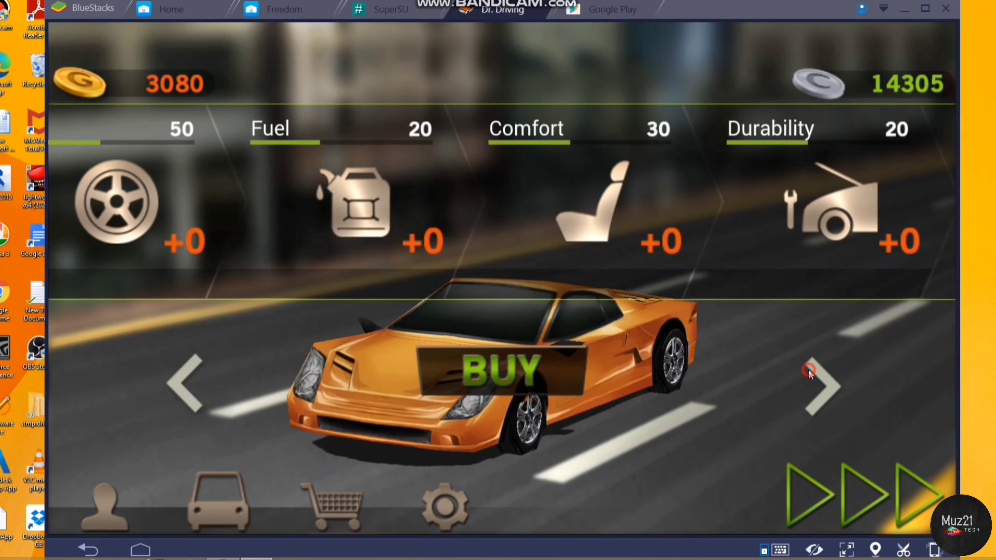
left_click(810, 371)
left_click(541, 374)
- Buy the green car with gold and then the orange sports car
left_click(669, 325)
left_click(802, 367)
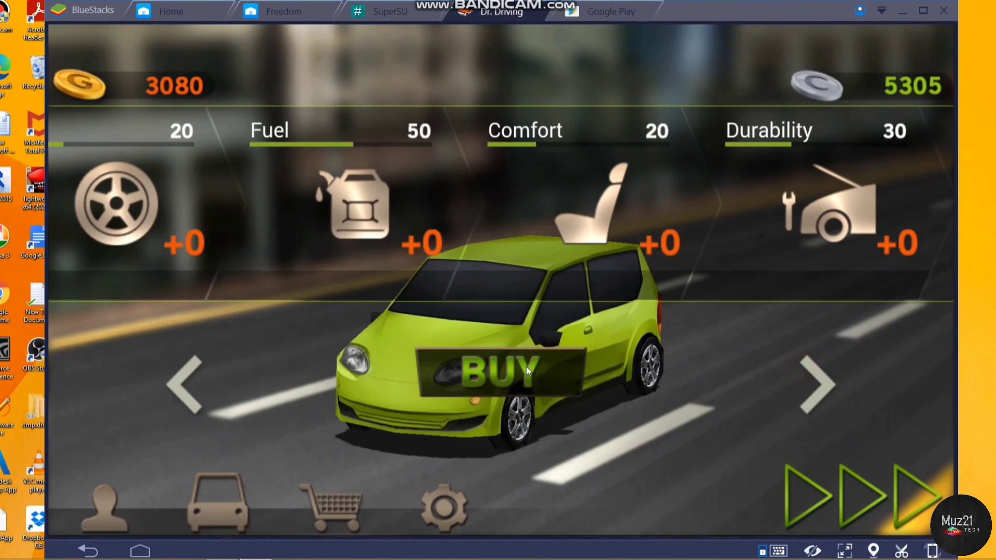
left_click(526, 366)
left_click(669, 325)
left_click(801, 369)
left_click(801, 370)
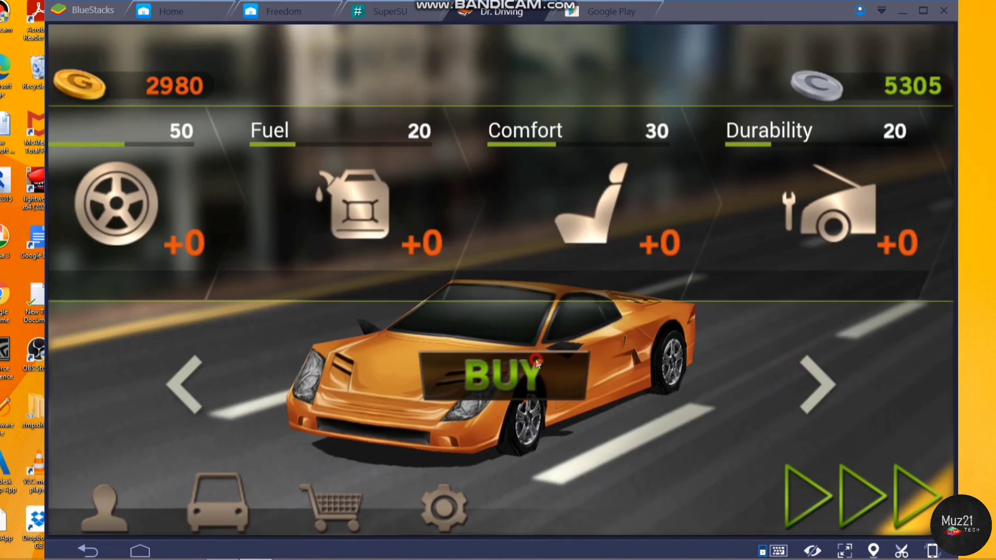
left_click(500, 372)
left_click(669, 325)
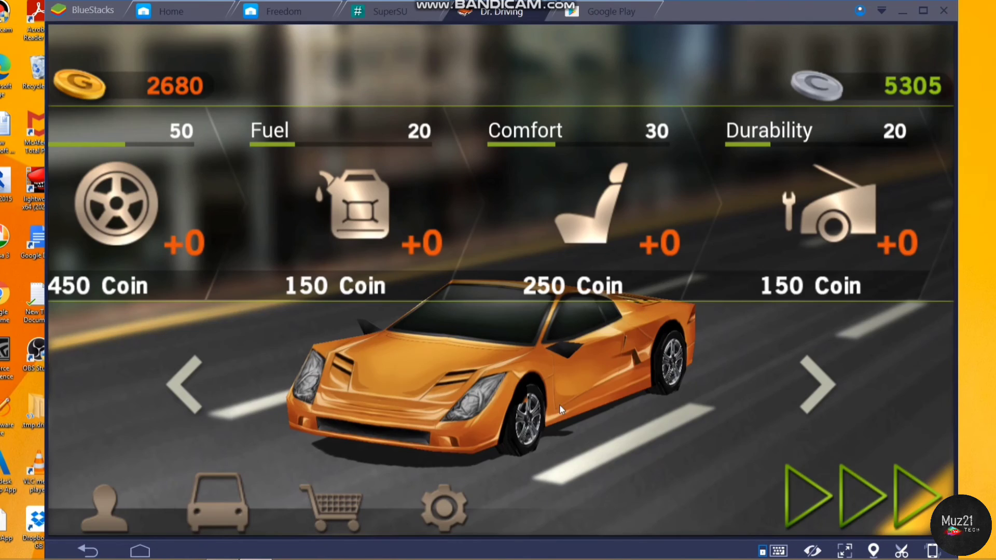
- Drive a Highway run with the orange sports car, then return to the main menu after Mission Failed
left_click(849, 514)
left_click(912, 493)
left_click_drag(221, 479, 248, 477)
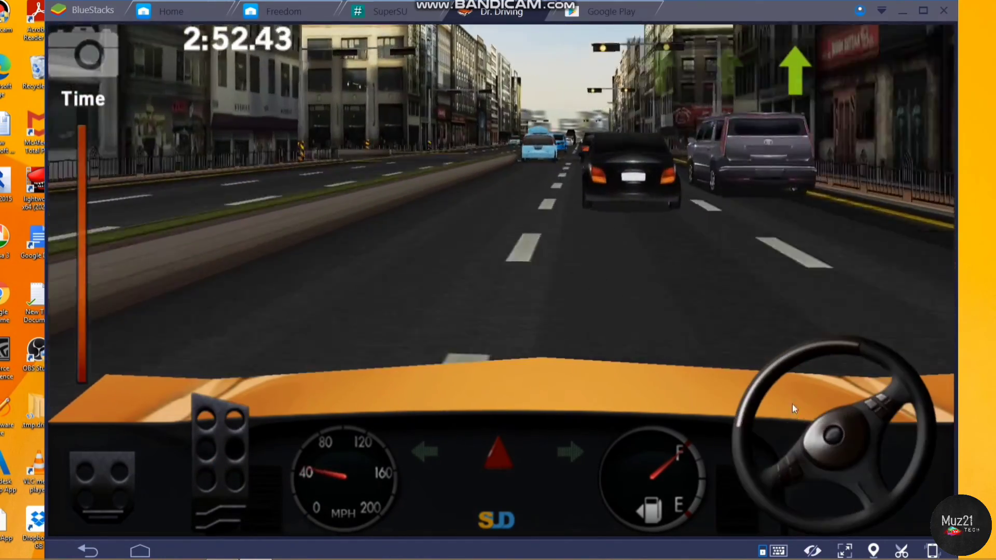
left_click_drag(792, 404, 857, 317)
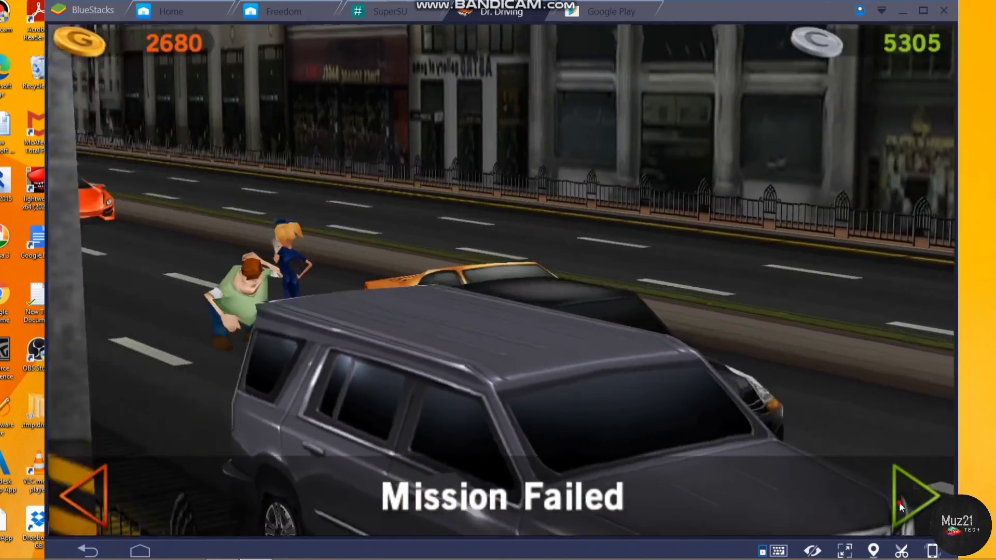
left_click(903, 501)
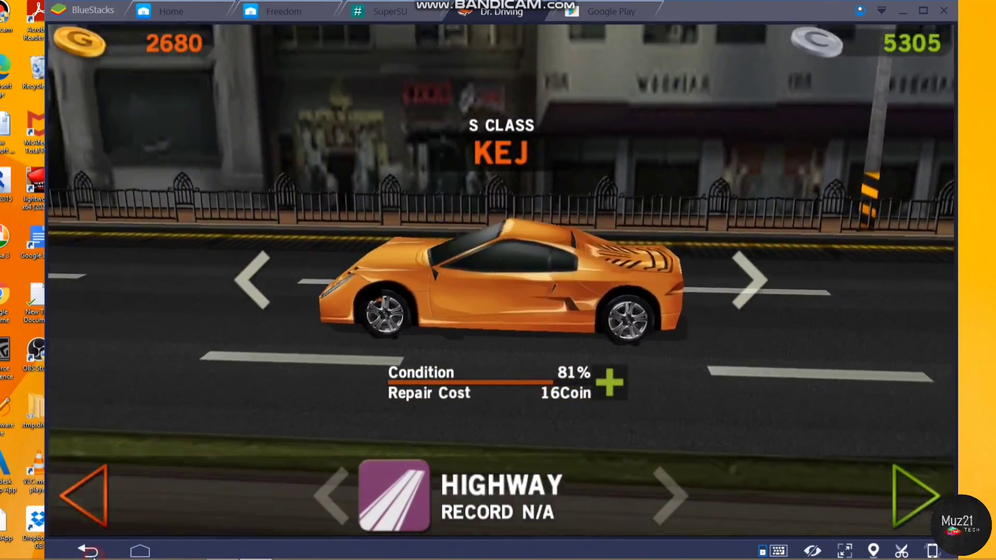
left_click(87, 551)
left_click(87, 551)
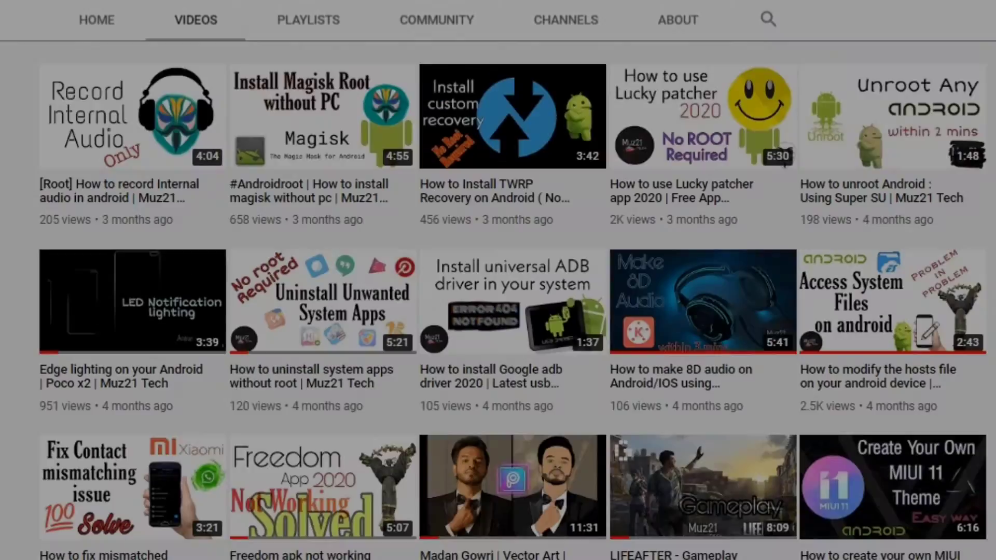
- Subscribe to the Muz21 Tech channel and set its bell notifications to All
scroll(498, 280, "up", 10)
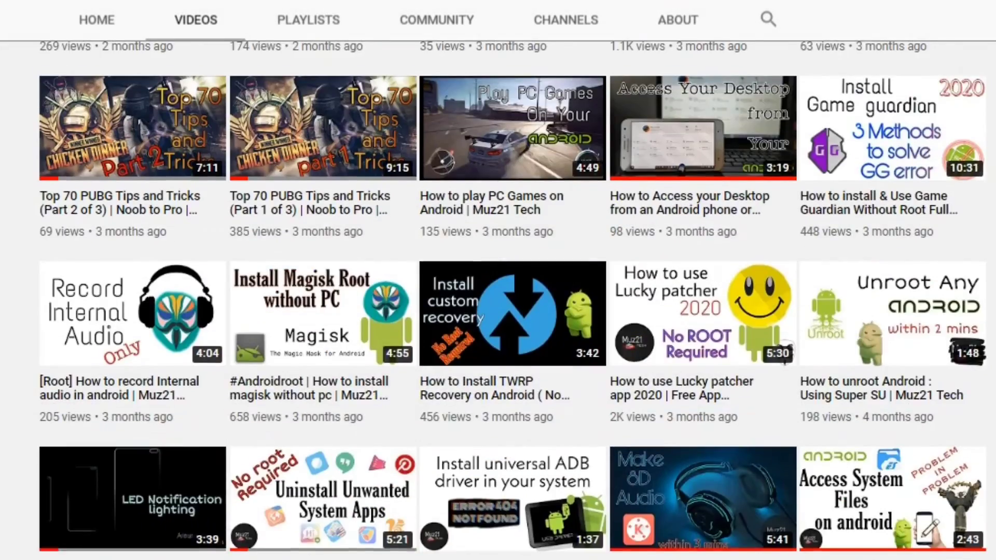
scroll(498, 280, "up", 10)
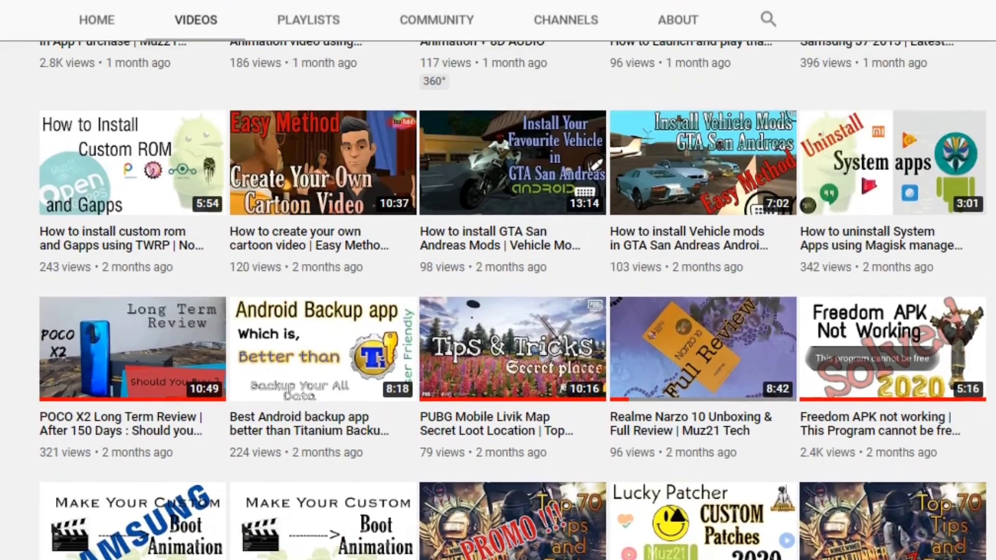
scroll(498, 280, "up", 6)
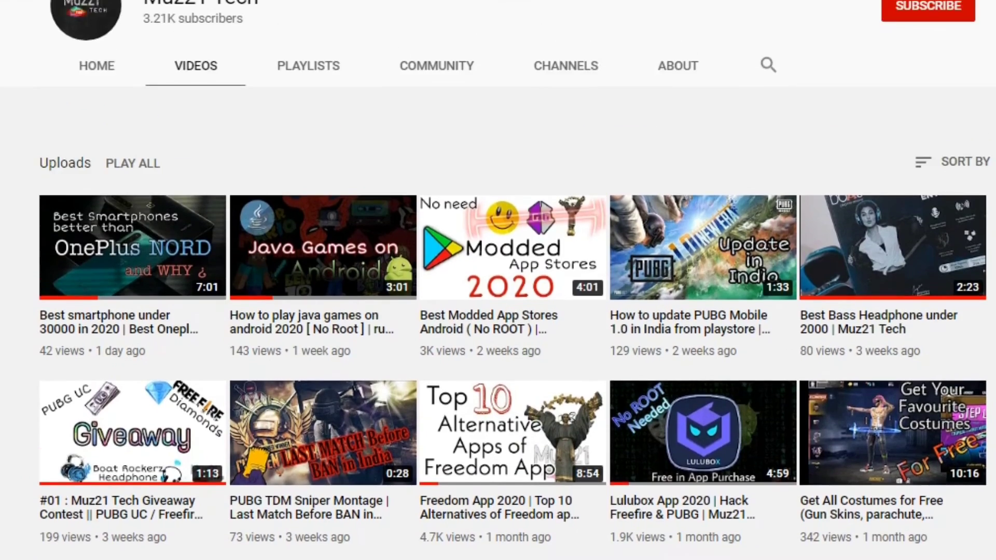
left_click(897, 247)
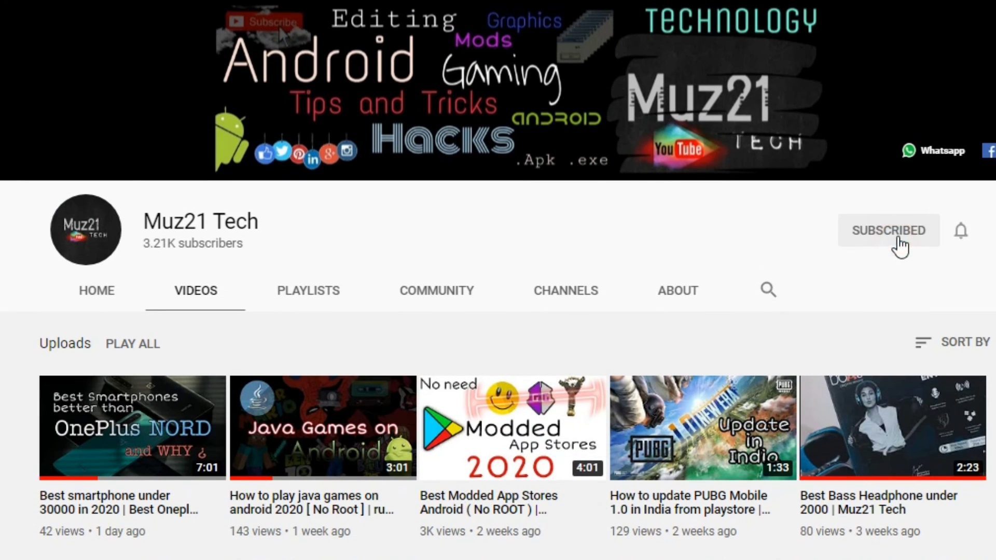
left_click(961, 230)
left_click(957, 269)
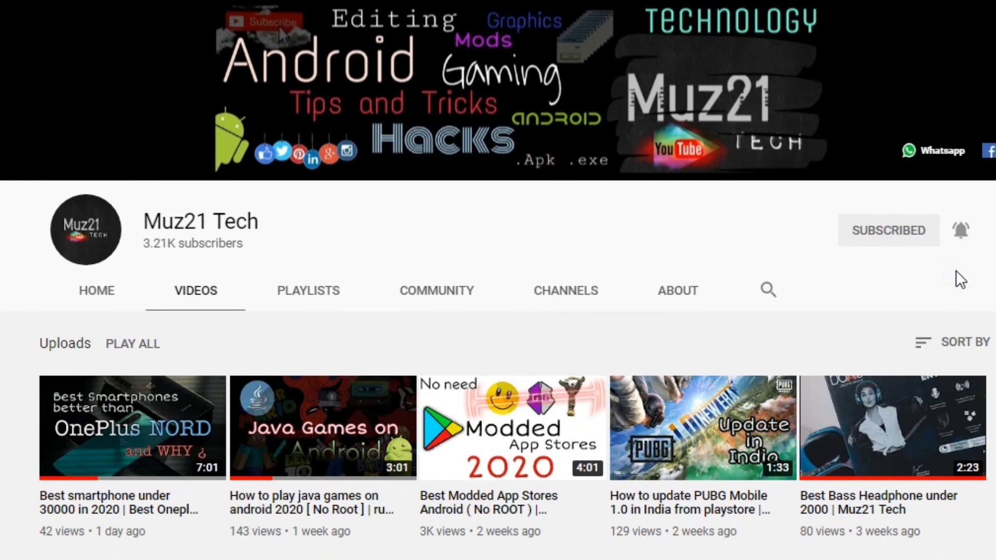